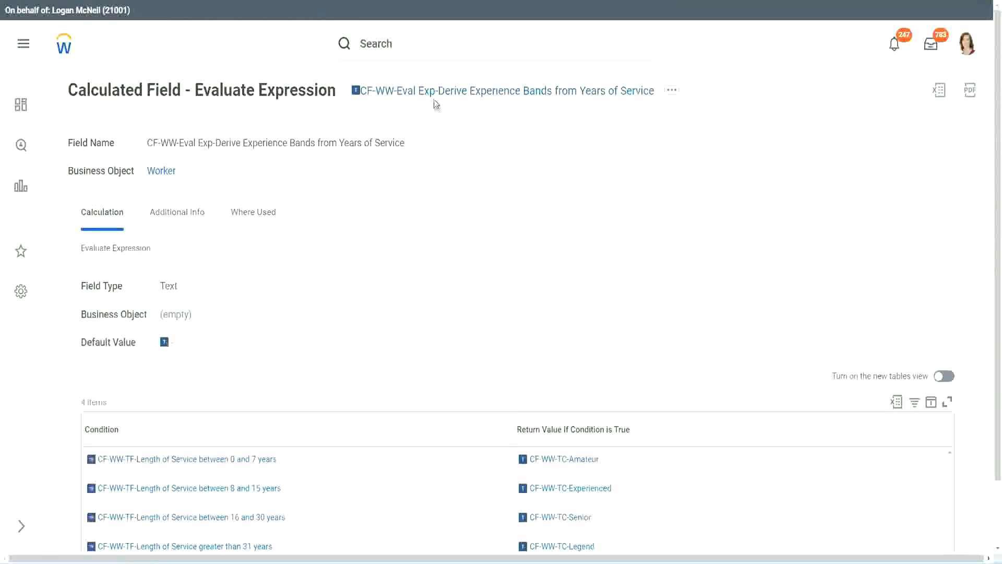
- Copy the displayed calculated field's name, then find and open the Create Calculated Field task
{"action": "right_click", "coordinate": [438, 95]}
{"action": "left_click", "coordinate": [468, 155]}
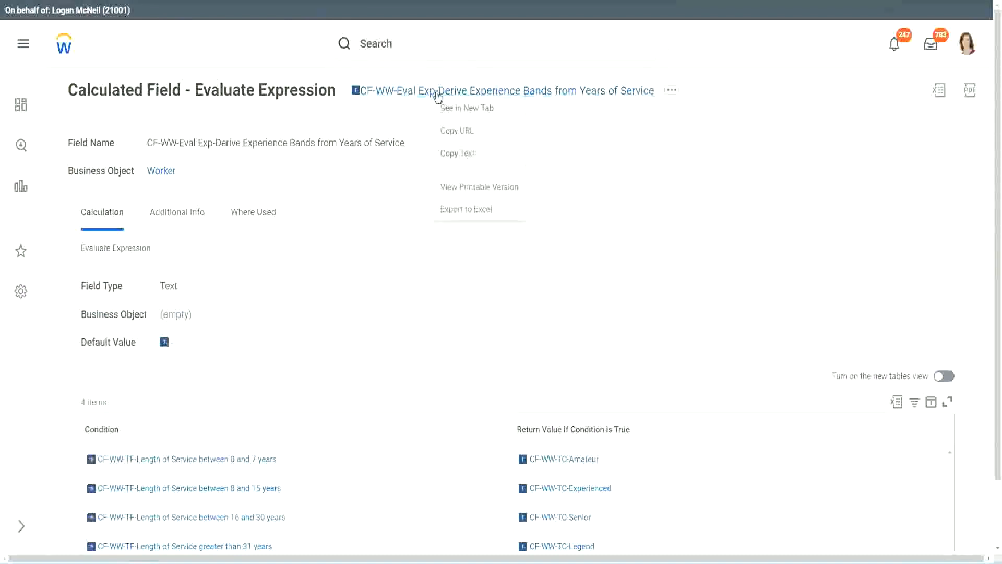
{"action": "left_click", "coordinate": [419, 46]}
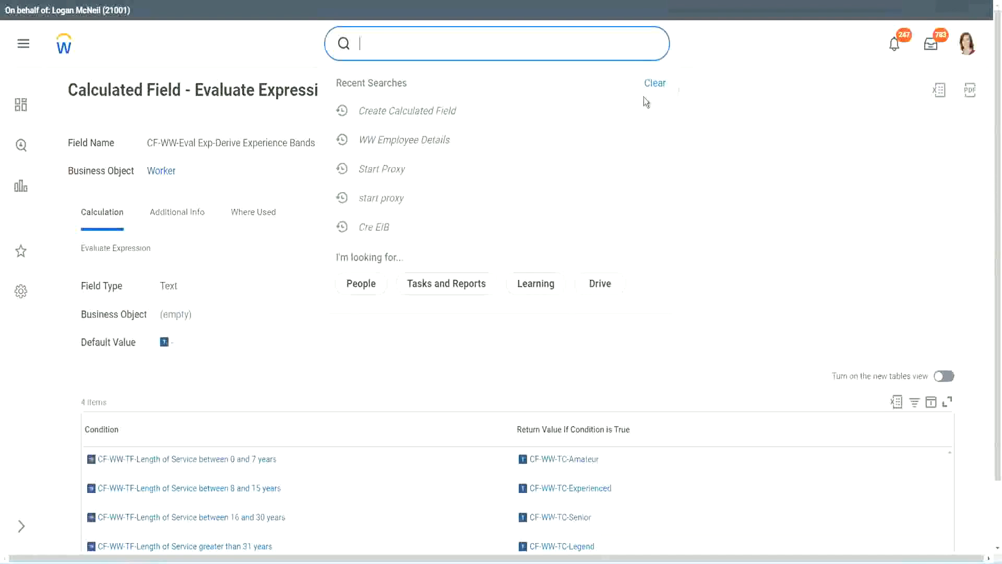
{"action": "left_click", "coordinate": [646, 99]}
{"action": "left_click", "coordinate": [397, 40]}
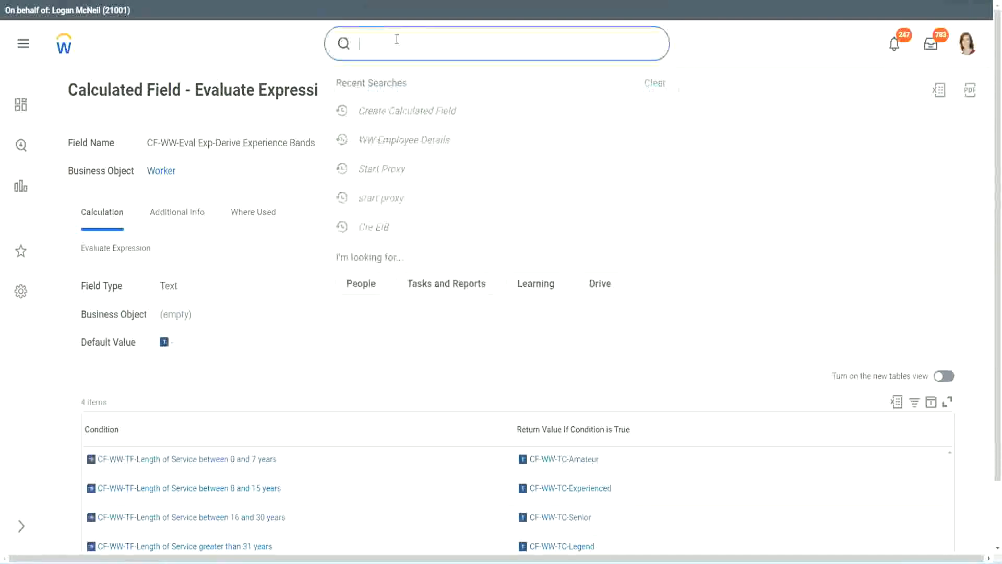
{"action": "type", "text": "create calc"}
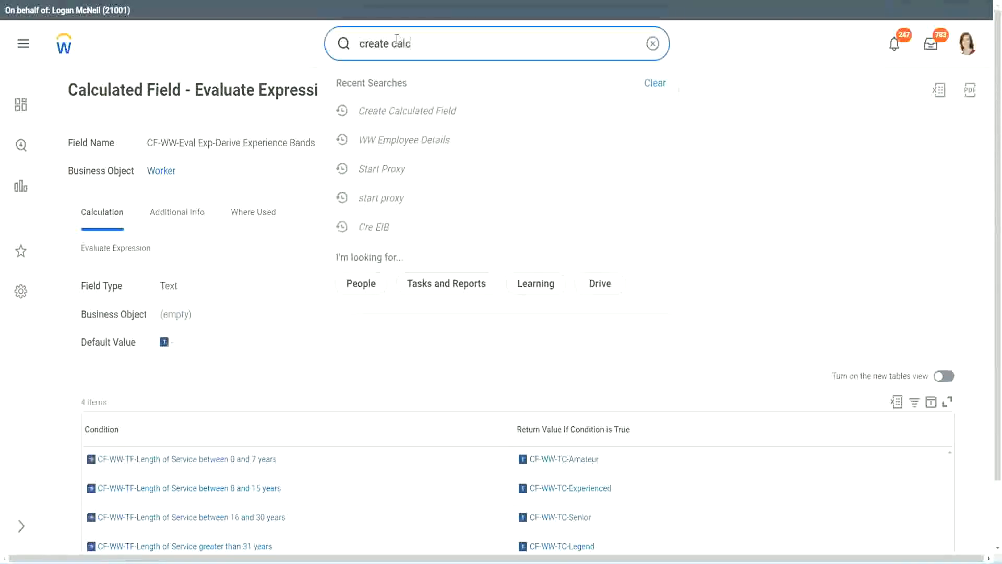
{"action": "type", "text": " field"}
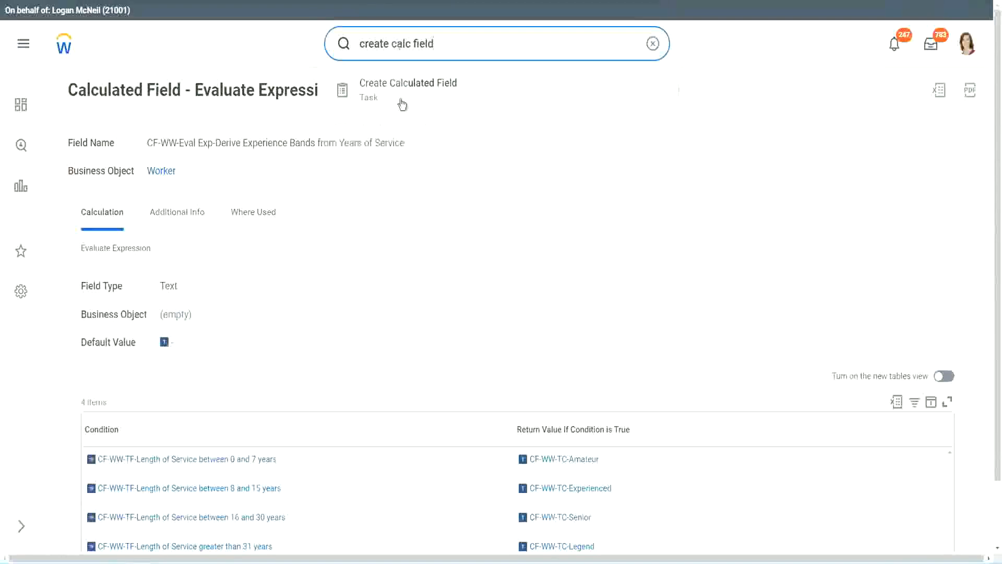
{"action": "left_click", "coordinate": [416, 95]}
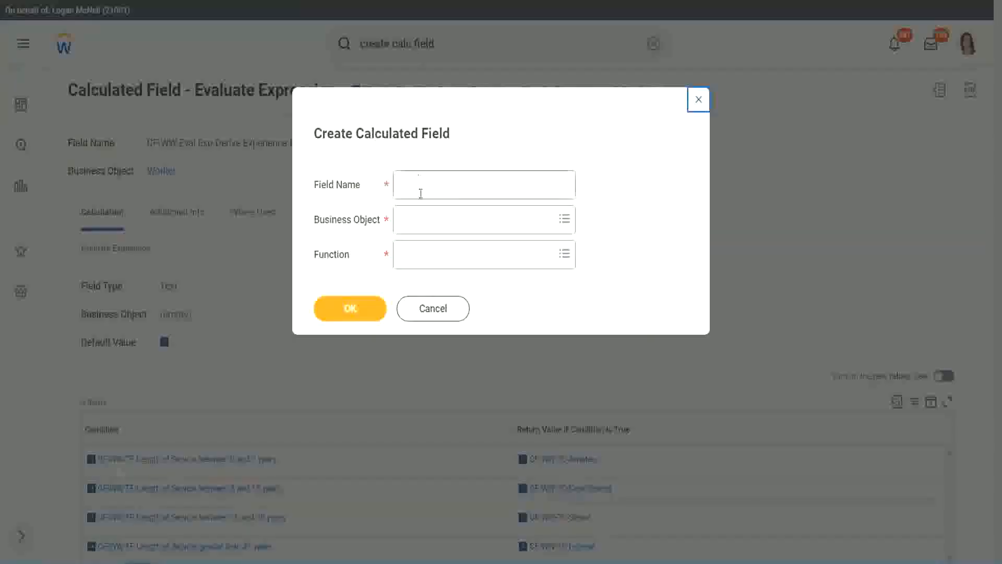
- Name the new calculated field "CF-WW-LRB-Identify Experience Bands from years of Service"
{"action": "left_click", "coordinate": [421, 187]}
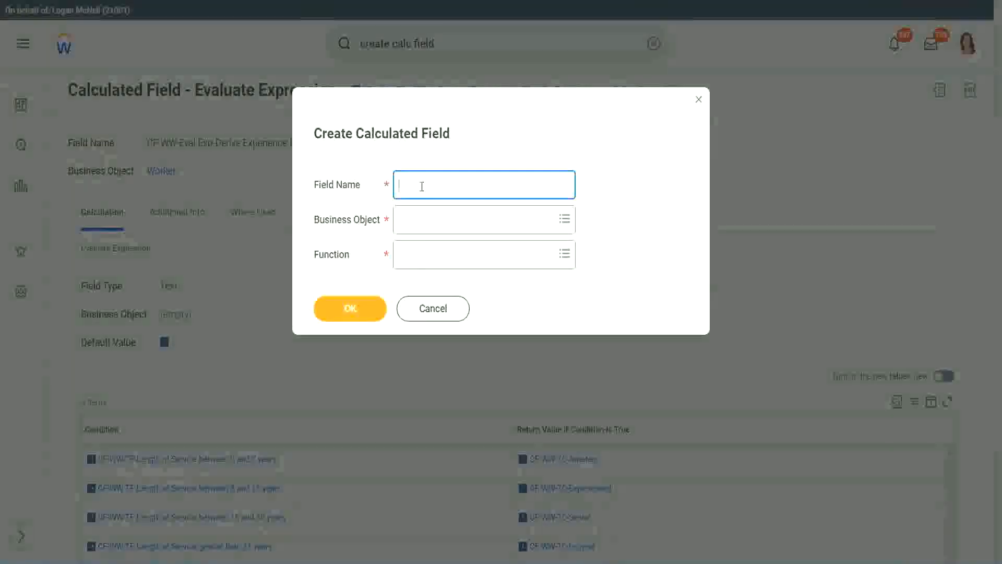
{"action": "type", "text": "CF"}
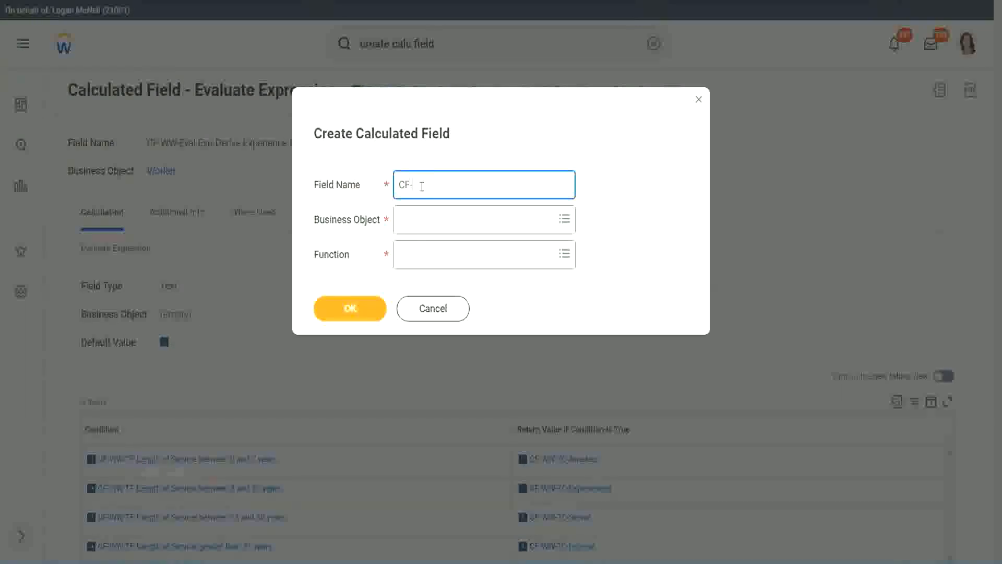
{"action": "type", "text": "-WW-LRB-Identify Experien"}
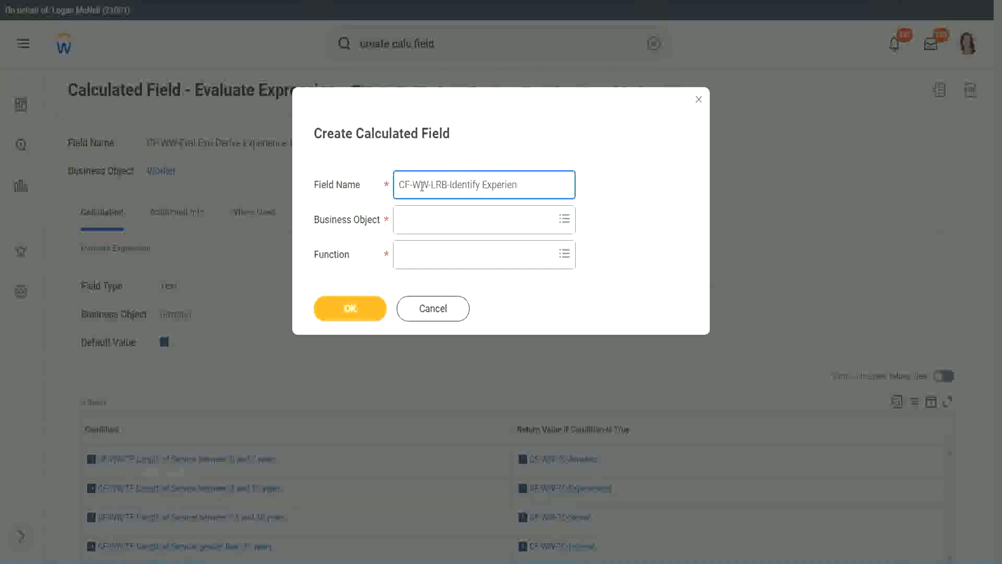
{"action": "type", "text": "ce Bands from years of Service"}
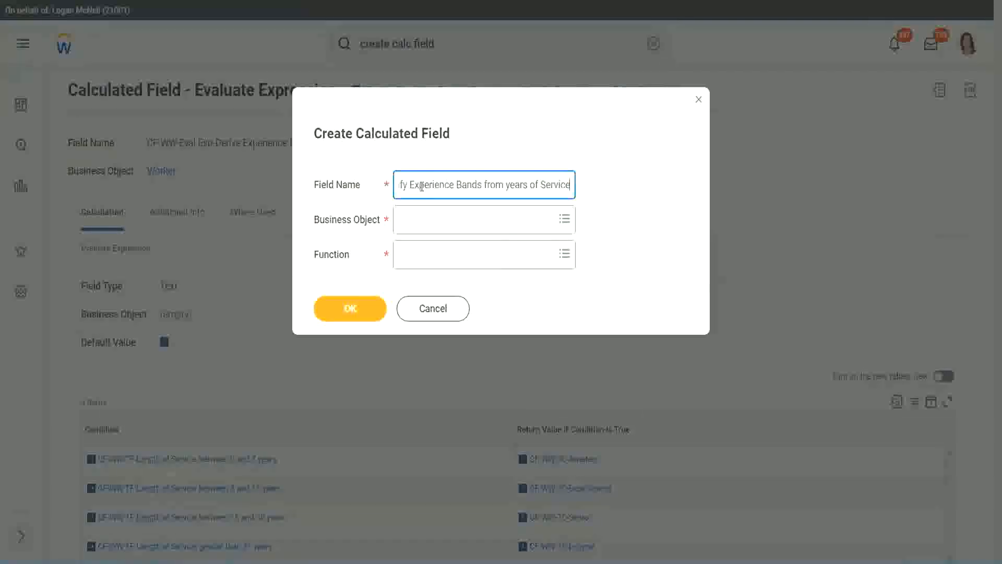
{"action": "key", "text": "Tab"}
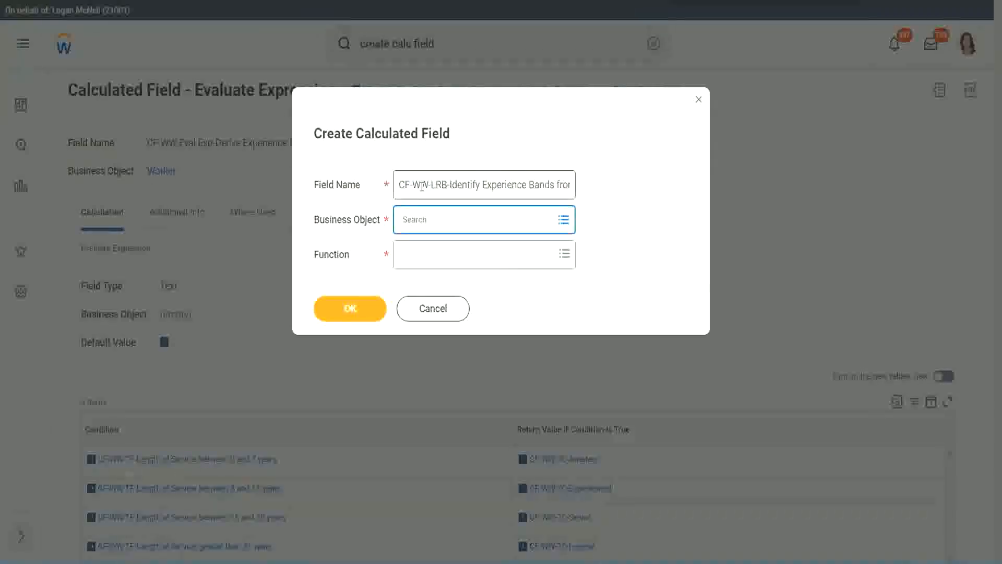
- Set the business object to Worker and the function to Lookup Range Band, and confirm the calculated field's basic setup
{"action": "type", "text": "worker"}
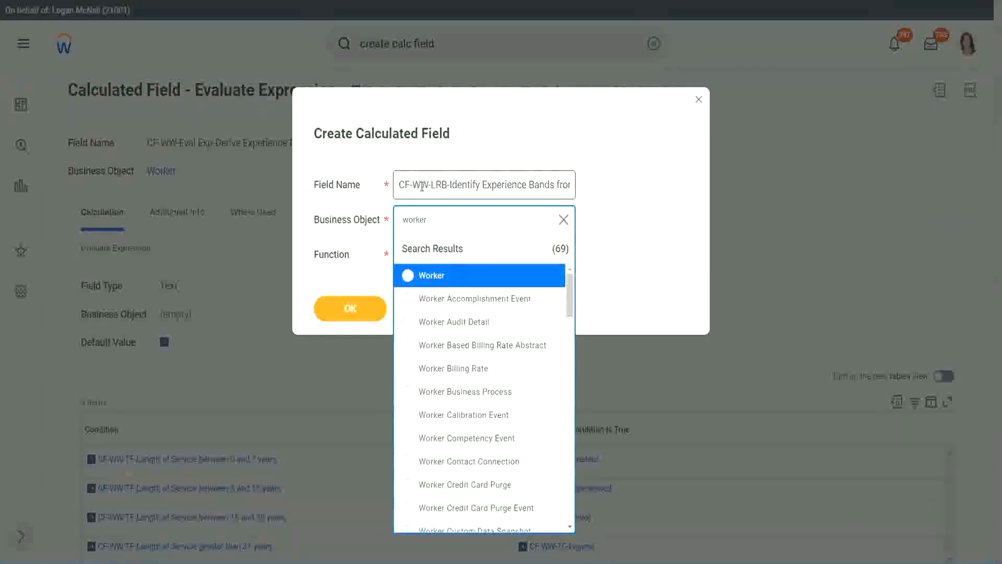
{"action": "key", "text": "Return"}
{"action": "key", "text": "Tab"}
{"action": "type", "text": "l"}
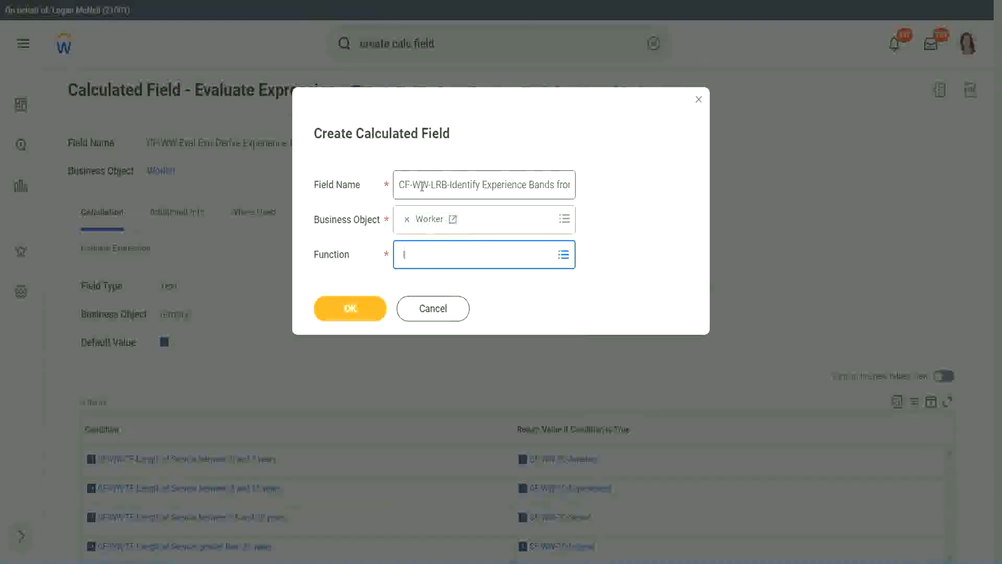
{"action": "type", "text": "rb"}
{"action": "key", "text": "Return"}
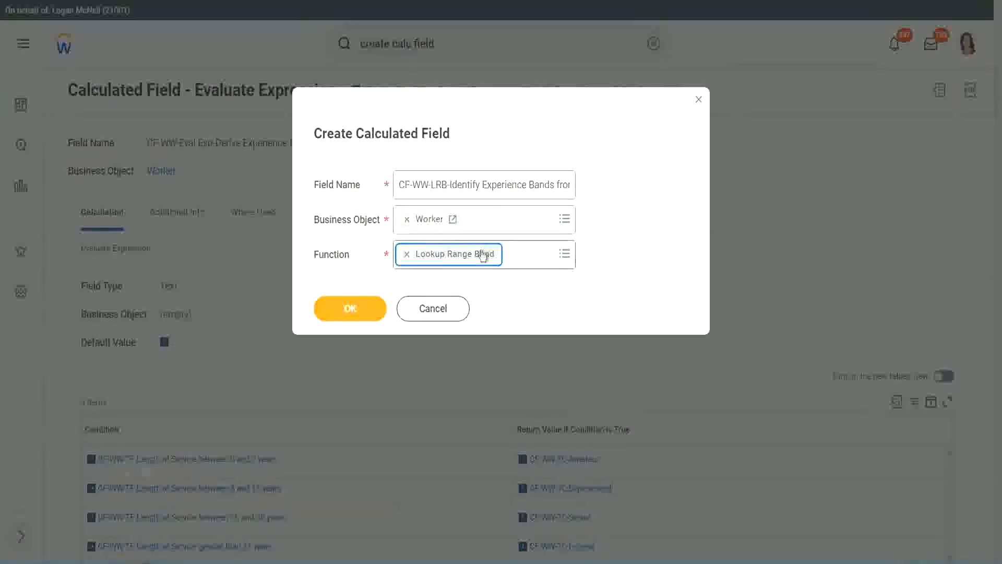
{"action": "left_click", "coordinate": [358, 309]}
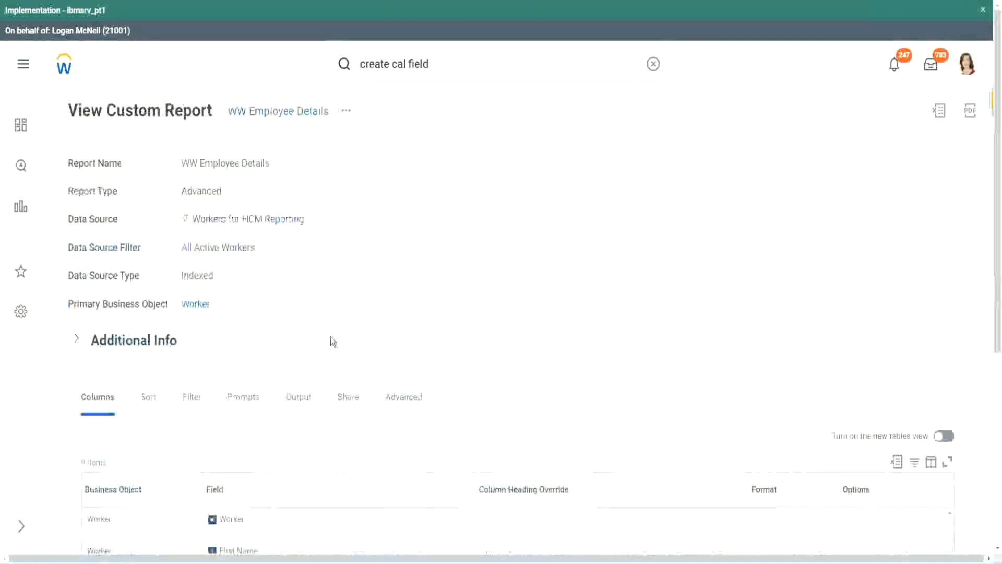
- Copy the field name CF-WW-Convert Text To Number-Number of Years from Length of Service from the WW Employee Details report and use it as Source Field
{"action": "scroll", "coordinate": [334, 340], "scroll_direction": "down", "scroll_amount": 5}
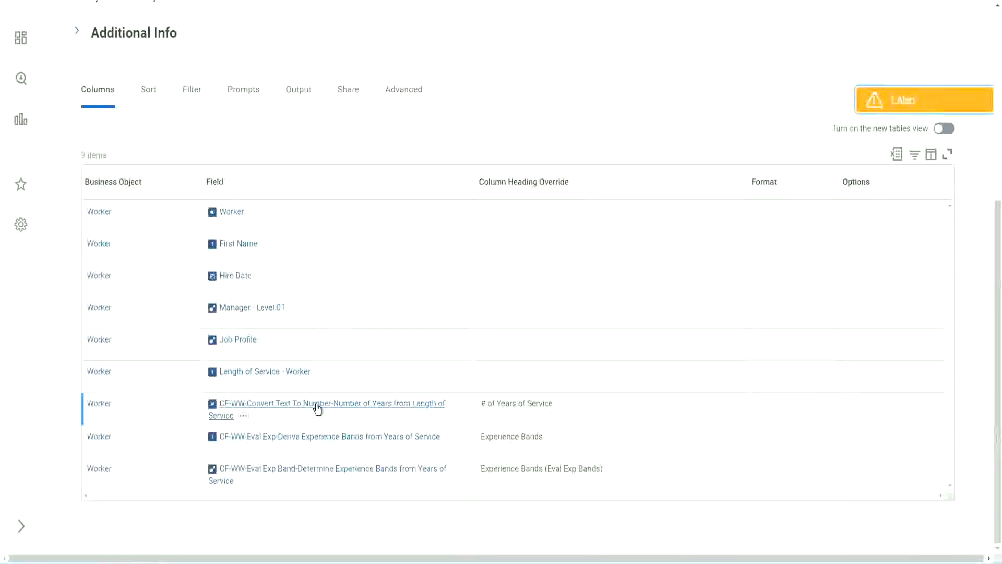
{"action": "right_click", "coordinate": [317, 411]}
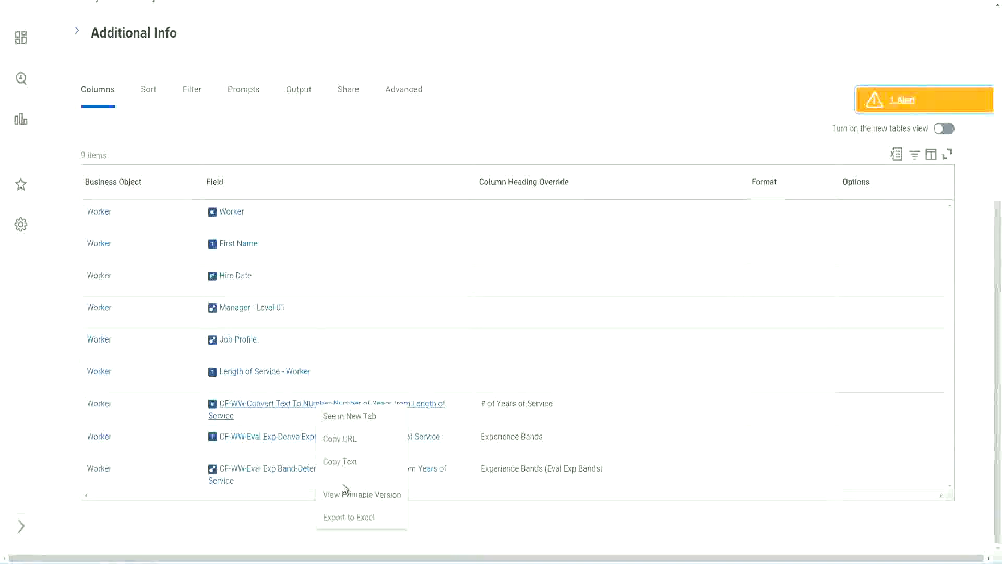
{"action": "left_click", "coordinate": [344, 466]}
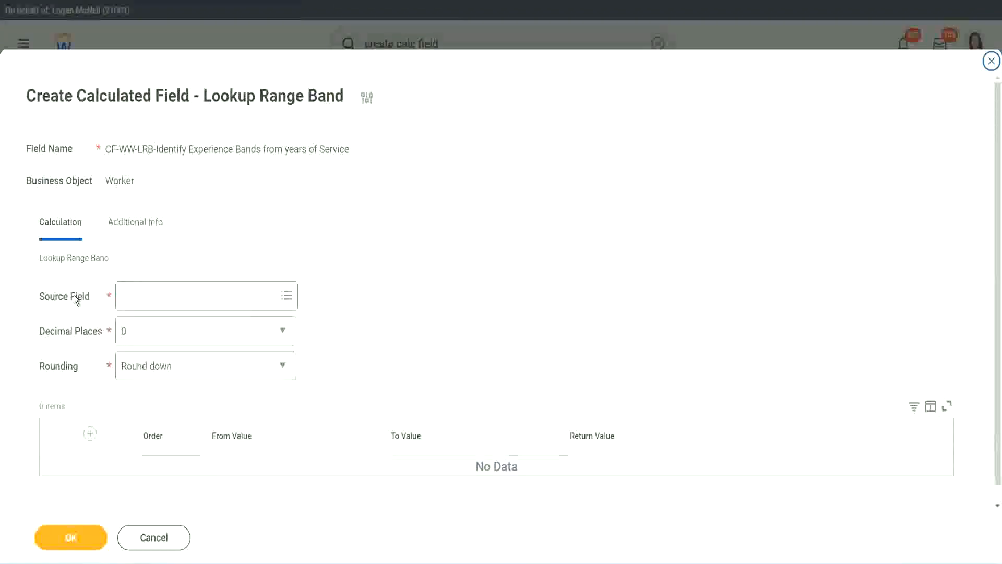
{"action": "left_click", "coordinate": [156, 298]}
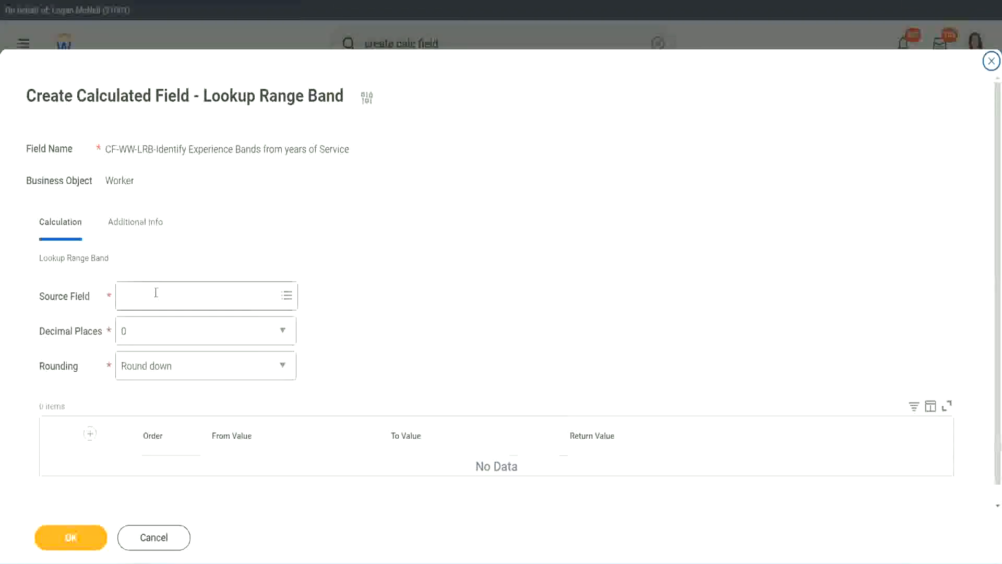
{"action": "key", "text": "Return"}
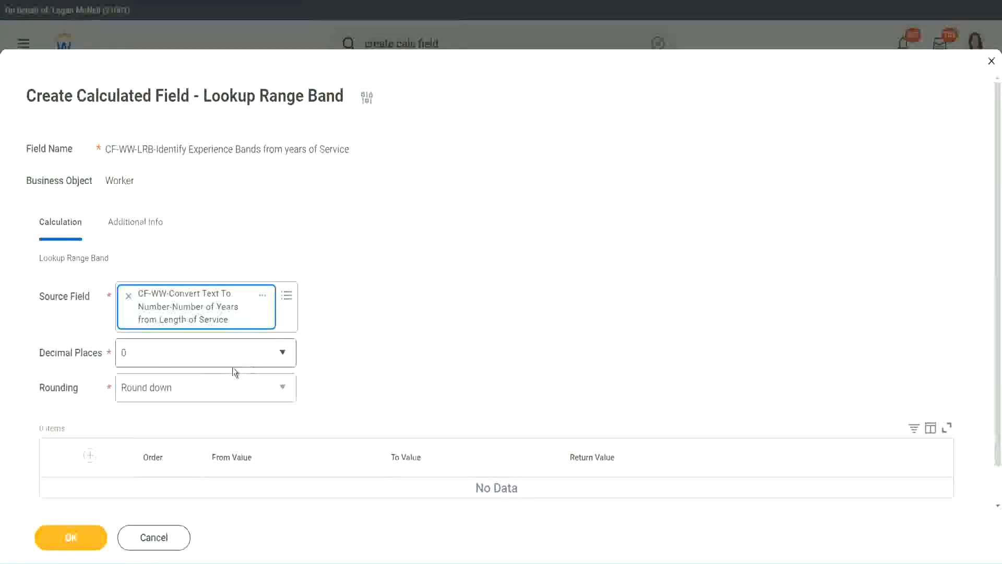
- Set the lookup's decimal places to 0 and its rounding to Round
{"action": "left_click", "coordinate": [196, 359]}
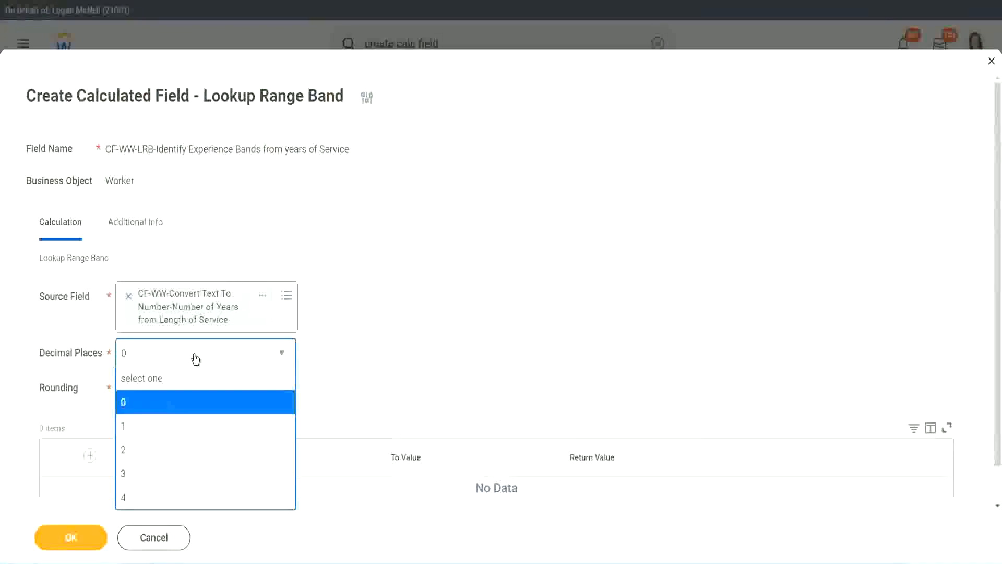
{"action": "left_click", "coordinate": [127, 405]}
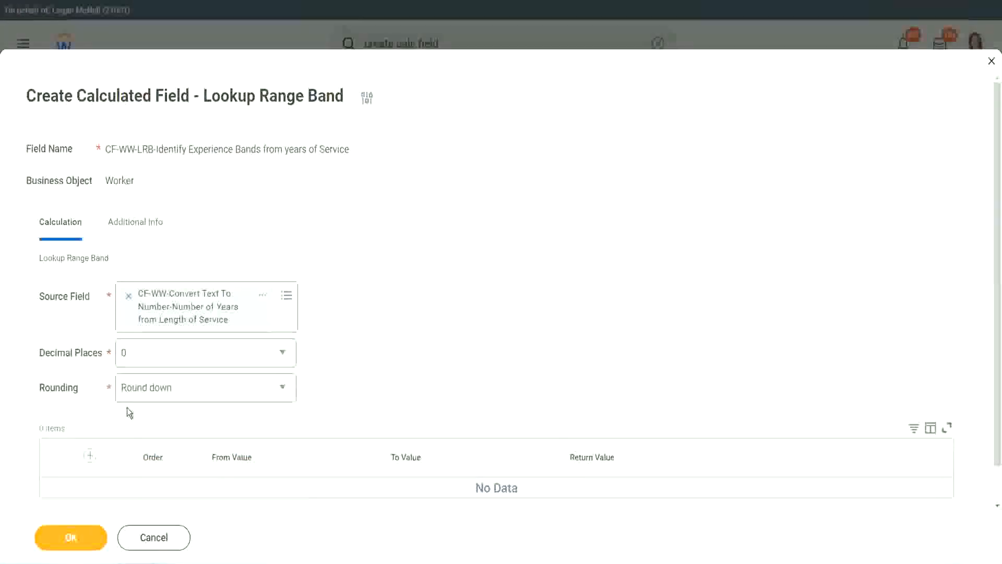
{"action": "left_click", "coordinate": [161, 391]}
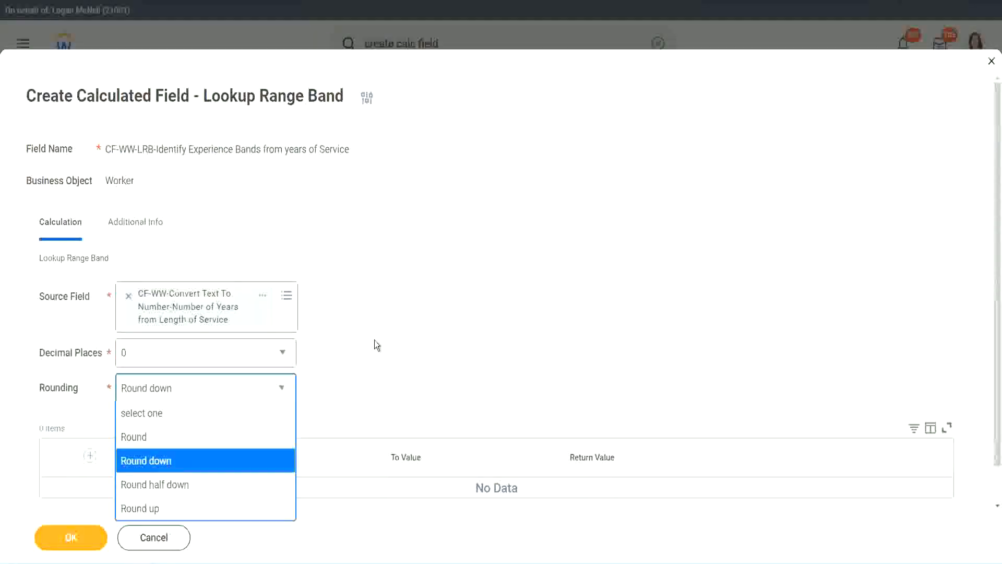
{"action": "left_click", "coordinate": [352, 384]}
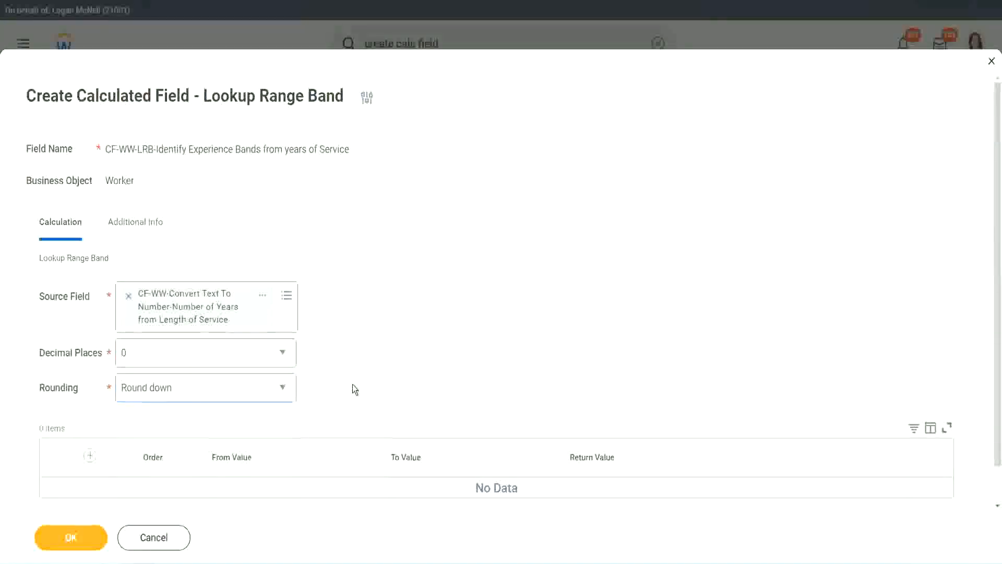
{"action": "left_click", "coordinate": [172, 394]}
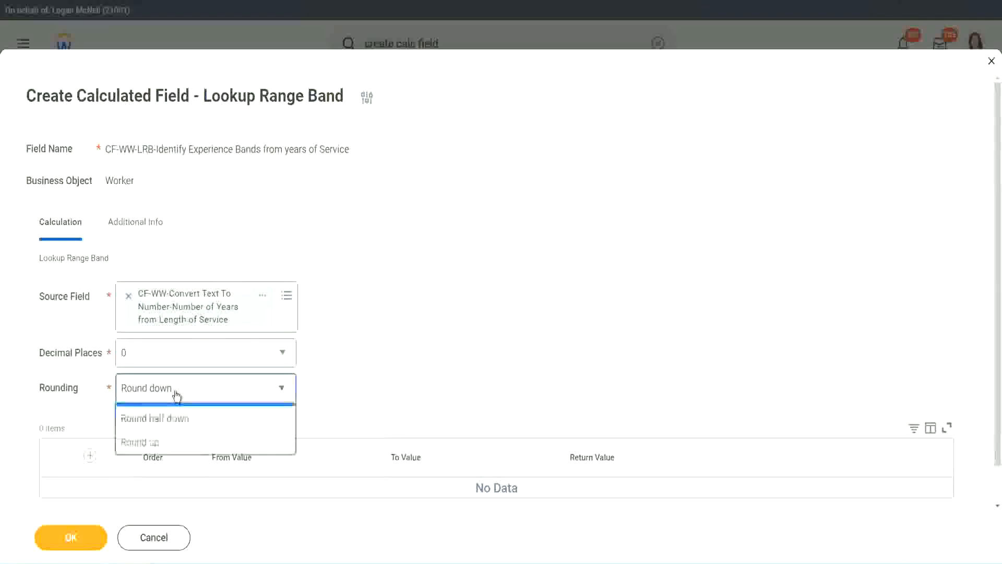
{"action": "left_click", "coordinate": [166, 439]}
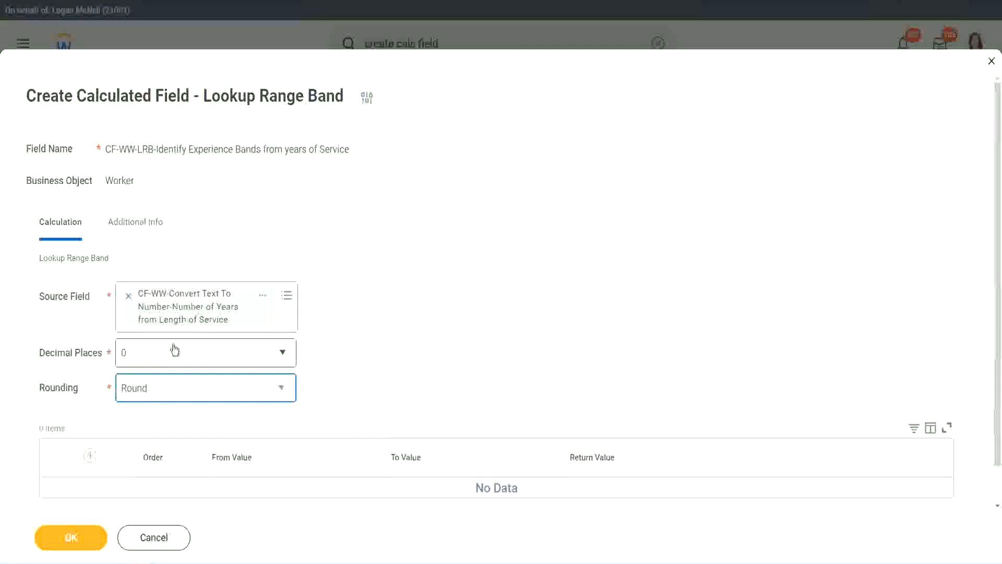
- Add the first range row with From Value 0, To Value 7 and Return Value Amateur
{"action": "left_click", "coordinate": [92, 456]}
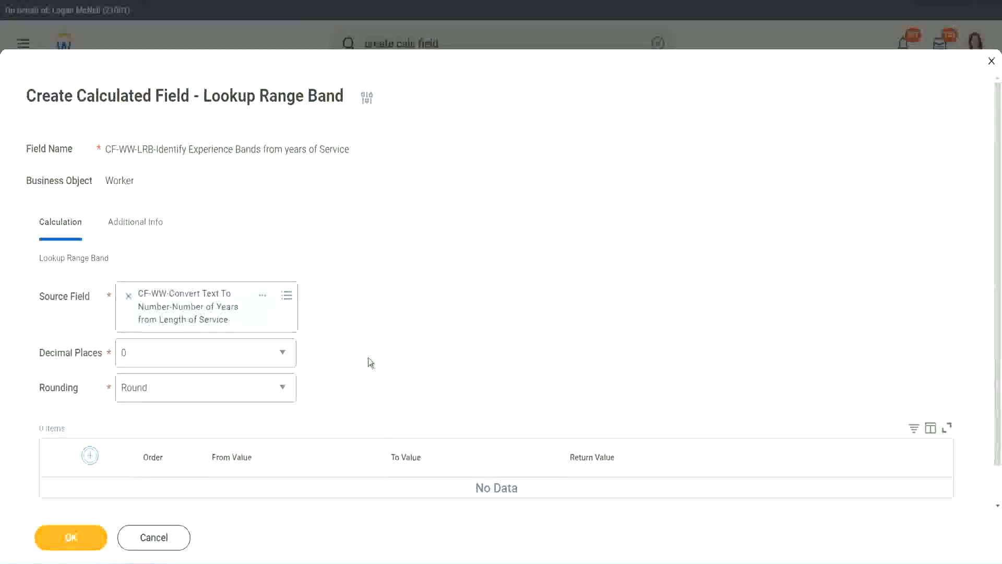
{"action": "scroll", "coordinate": [417, 310], "scroll_direction": "down", "scroll_amount": 2}
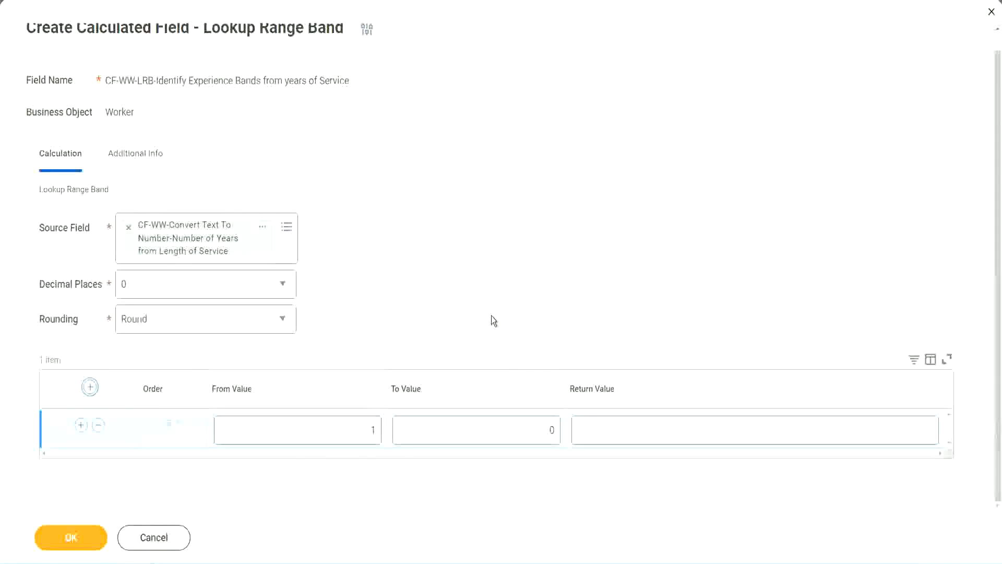
{"action": "double_click", "coordinate": [370, 431]}
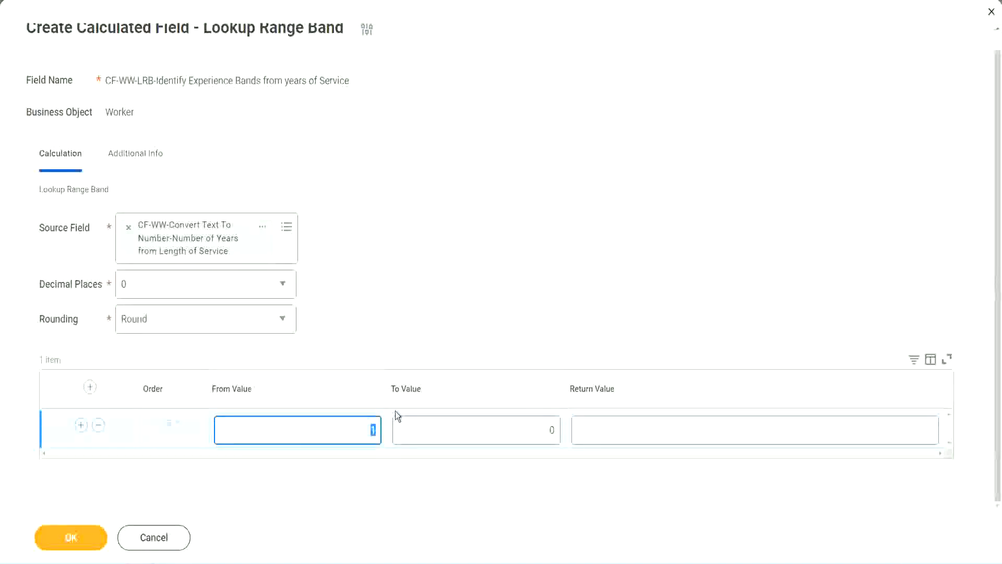
{"action": "type", "text": "0"}
{"action": "key", "text": "Tab"}
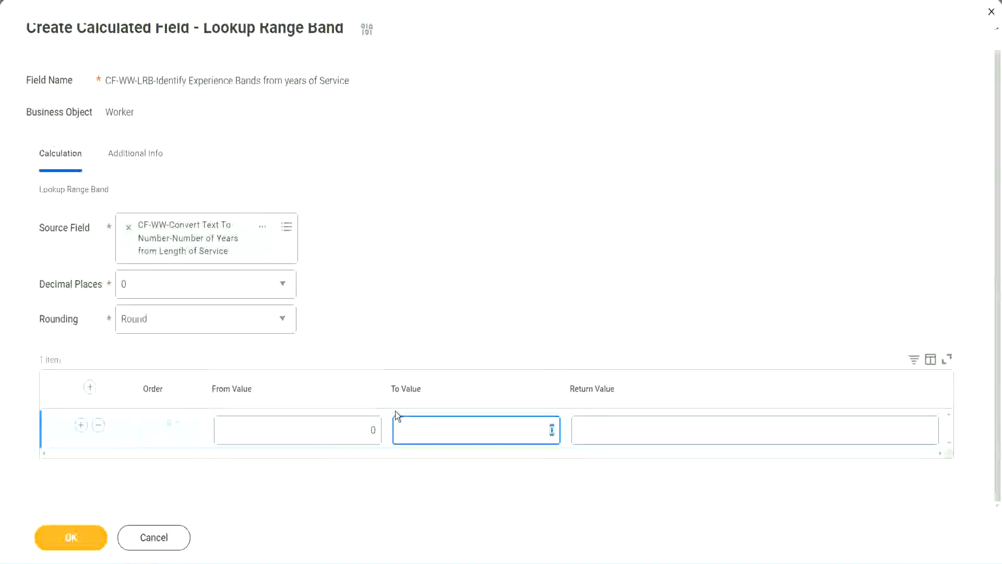
{"action": "type", "text": "7"}
{"action": "key", "text": "Tab"}
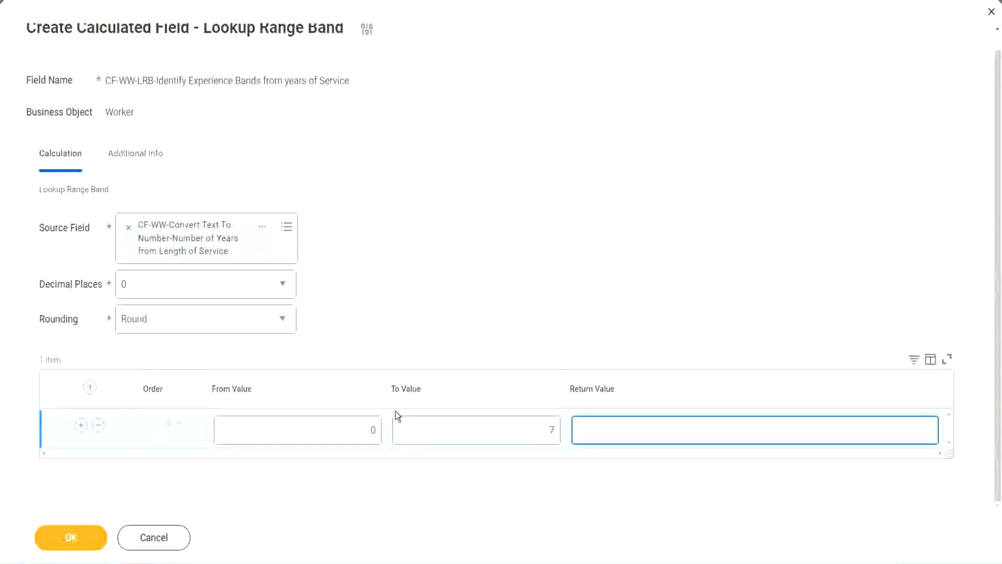
{"action": "type", "text": "Amateur"}
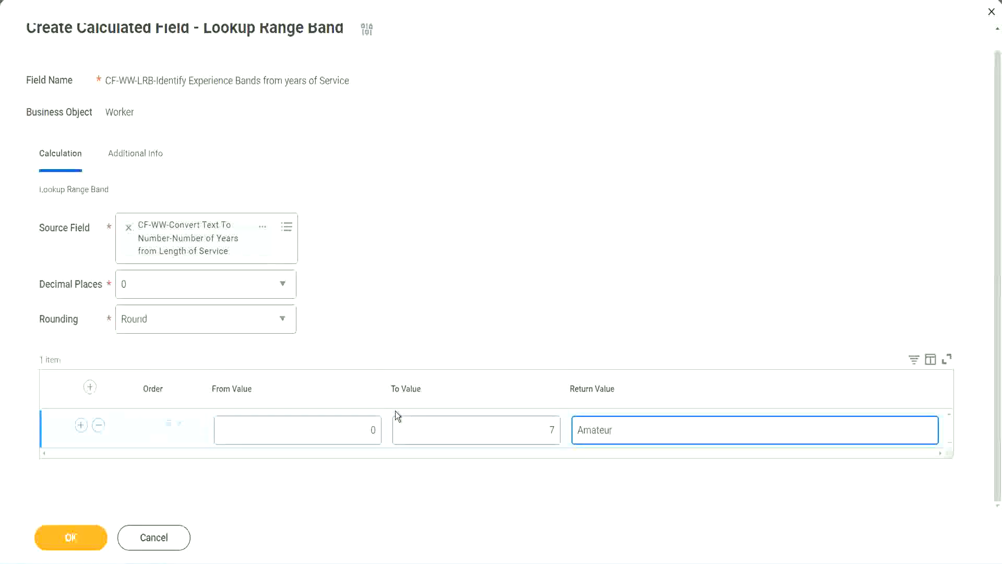
{"action": "left_click", "coordinate": [347, 440]}
{"action": "left_click", "coordinate": [536, 421]}
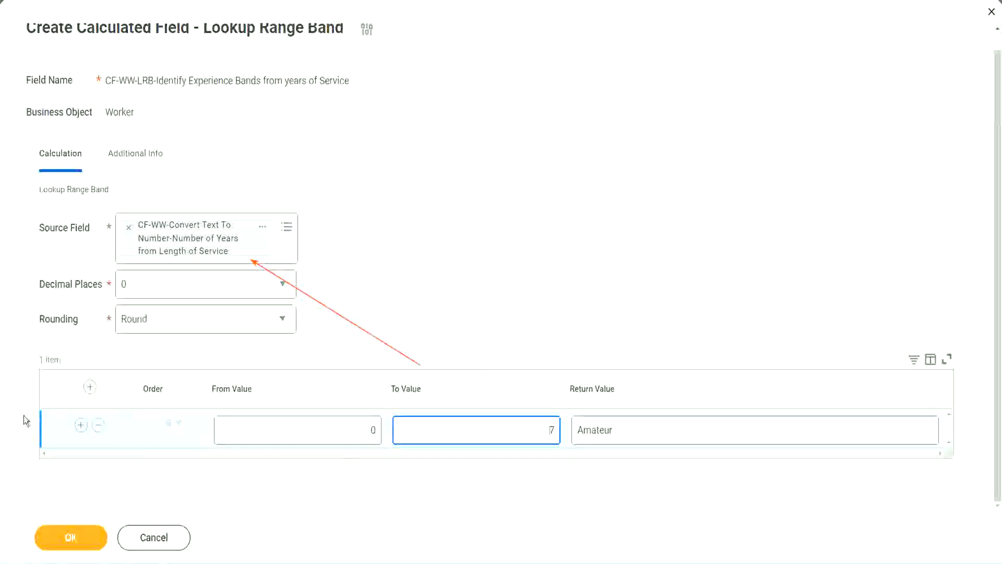
- Add a second range row with From Value 8, To Value 15 and Return Value Experienced
{"action": "left_click", "coordinate": [80, 425]}
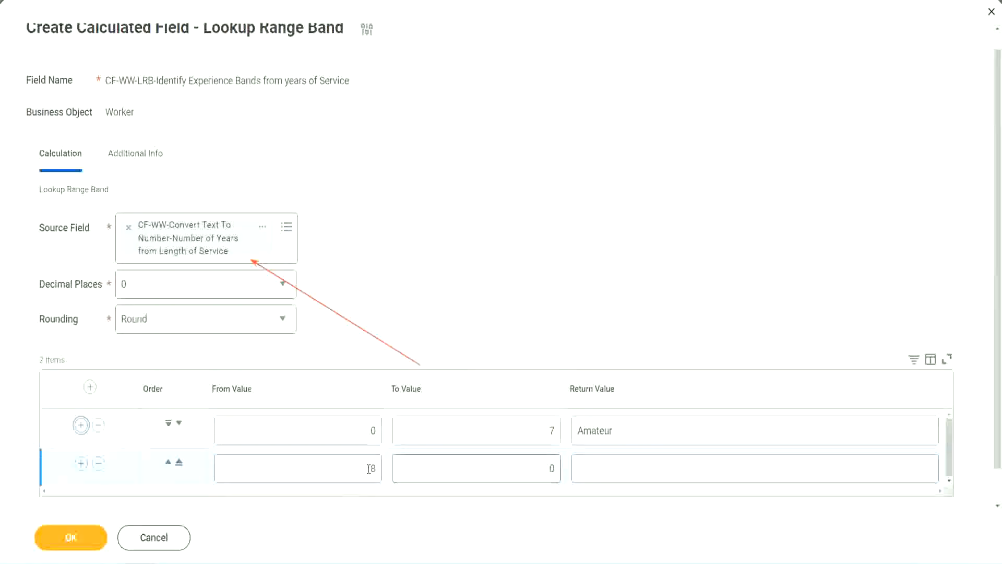
{"action": "left_click", "coordinate": [382, 470]}
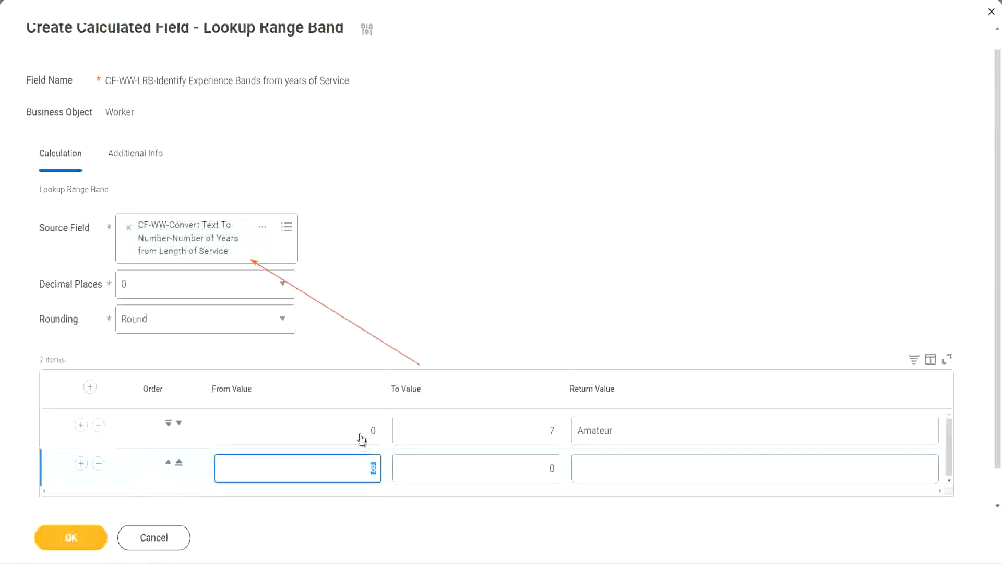
{"action": "left_click", "coordinate": [547, 431]}
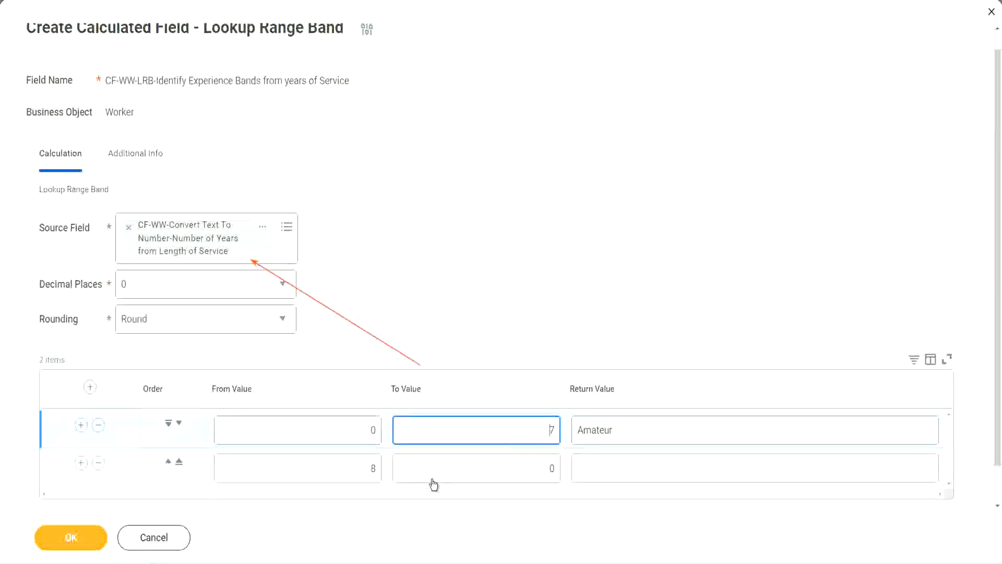
{"action": "left_click", "coordinate": [357, 472]}
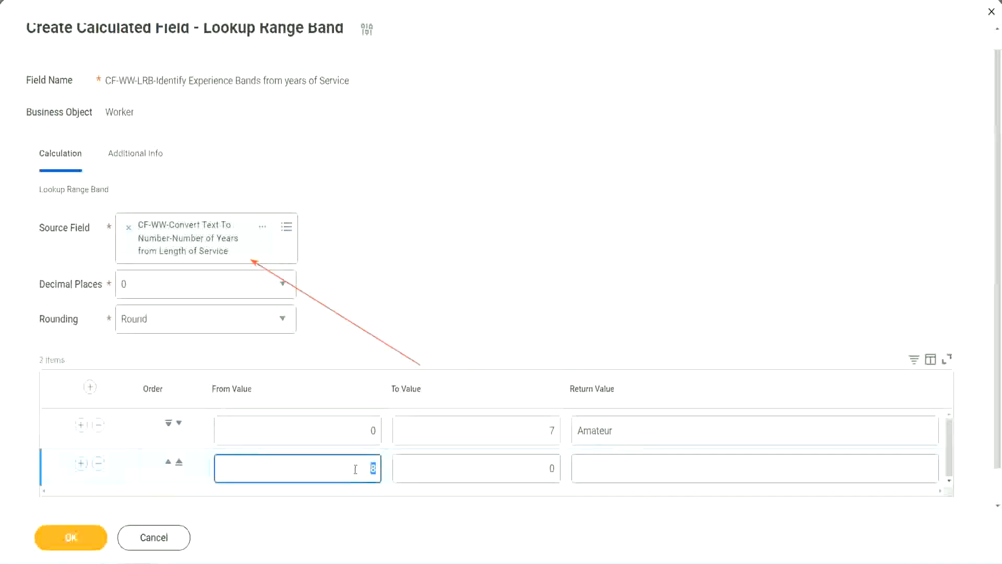
{"action": "left_click", "coordinate": [543, 468]}
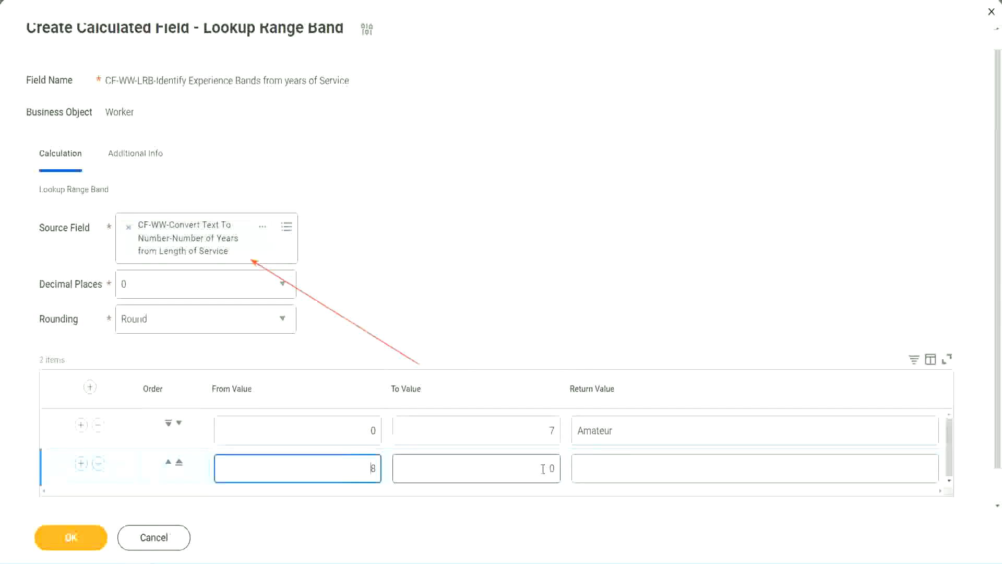
{"action": "left_click", "coordinate": [544, 469]}
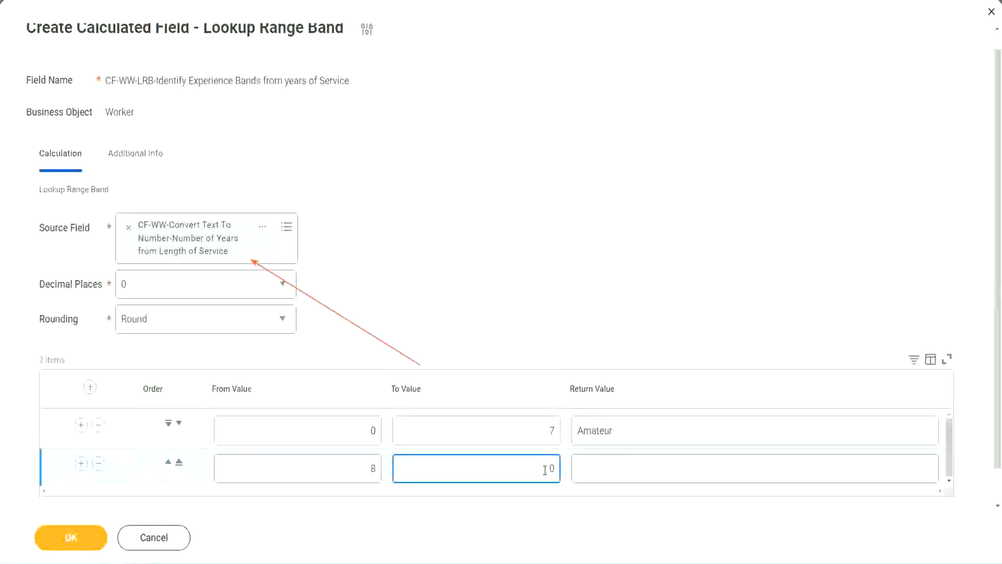
{"action": "key", "text": "Delete"}
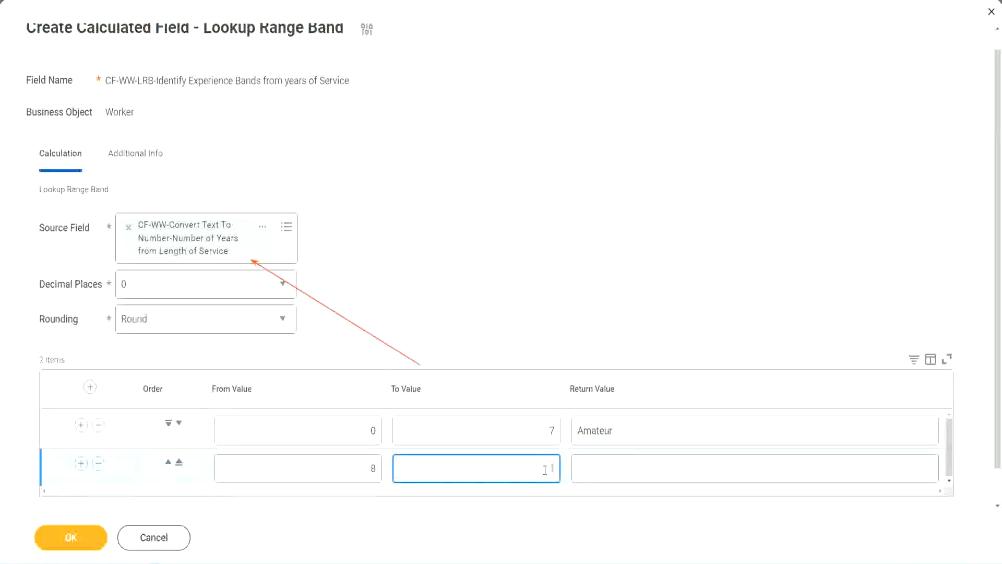
{"action": "type", "text": "15"}
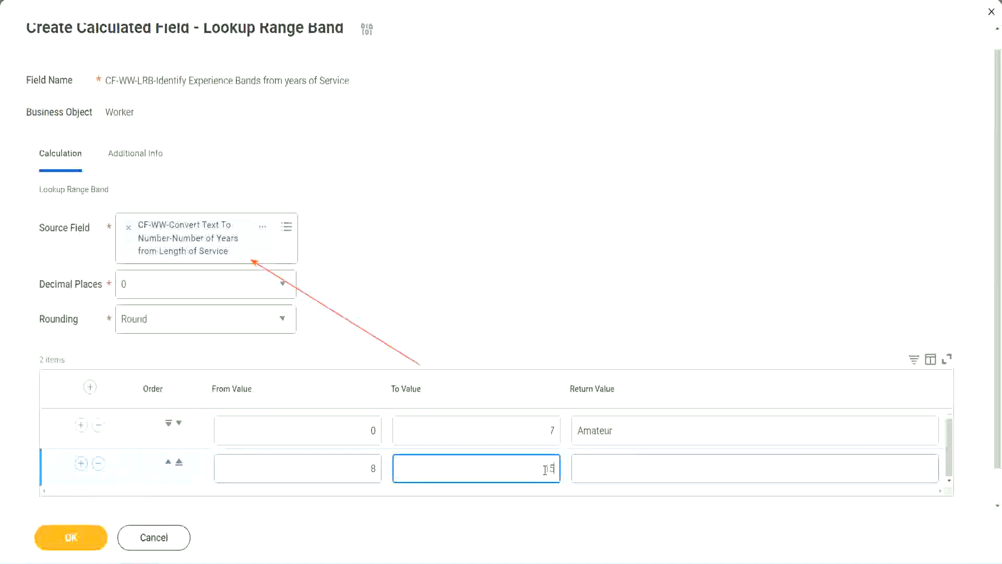
{"action": "left_click", "coordinate": [617, 465]}
{"action": "type", "text": "Ex"}
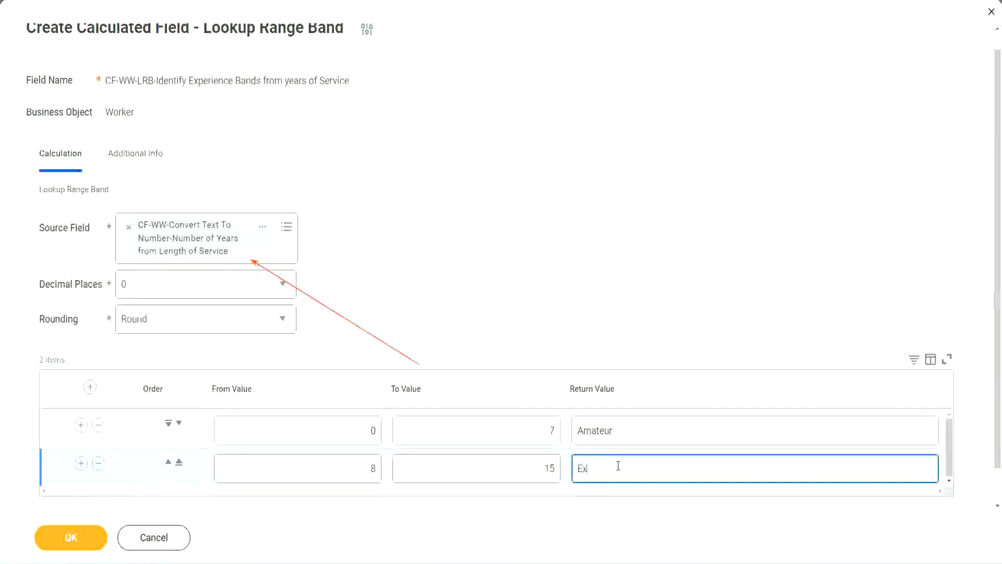
{"action": "type", "text": "perienced"}
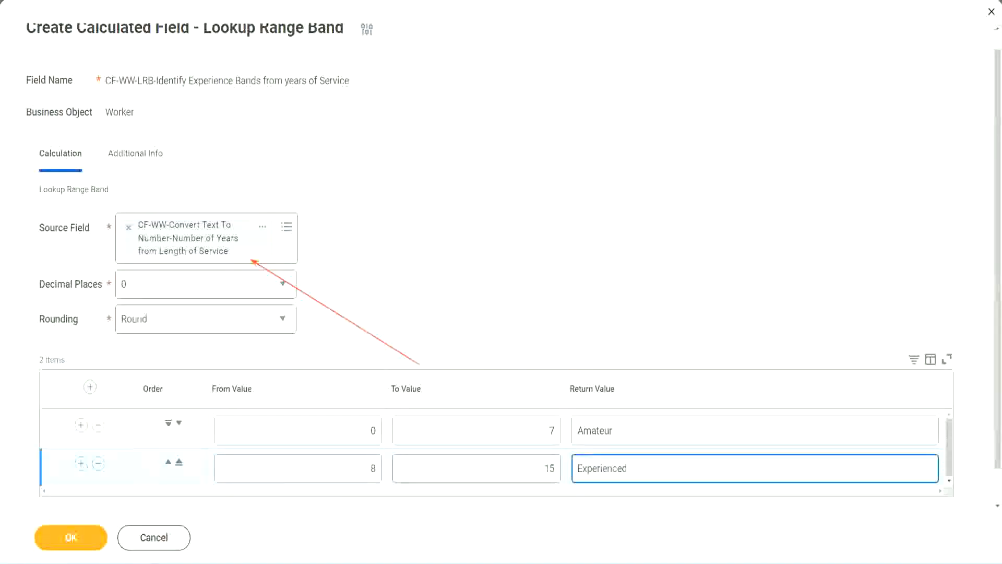
- Add a third range row with From Value 16, To Value 30 and Return Value Senior
{"action": "left_click", "coordinate": [81, 463]}
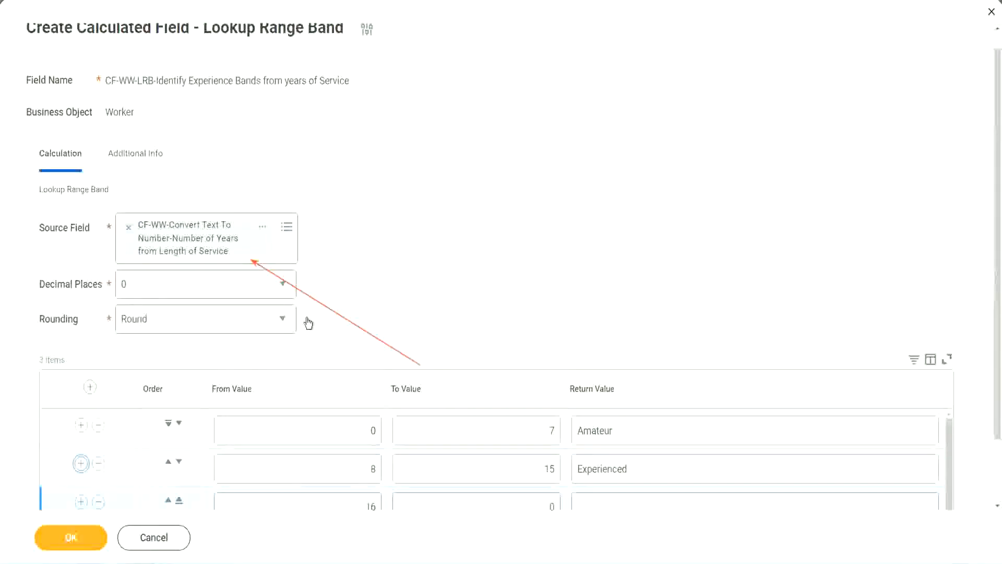
{"action": "scroll", "coordinate": [313, 324], "scroll_direction": "down", "scroll_amount": 2}
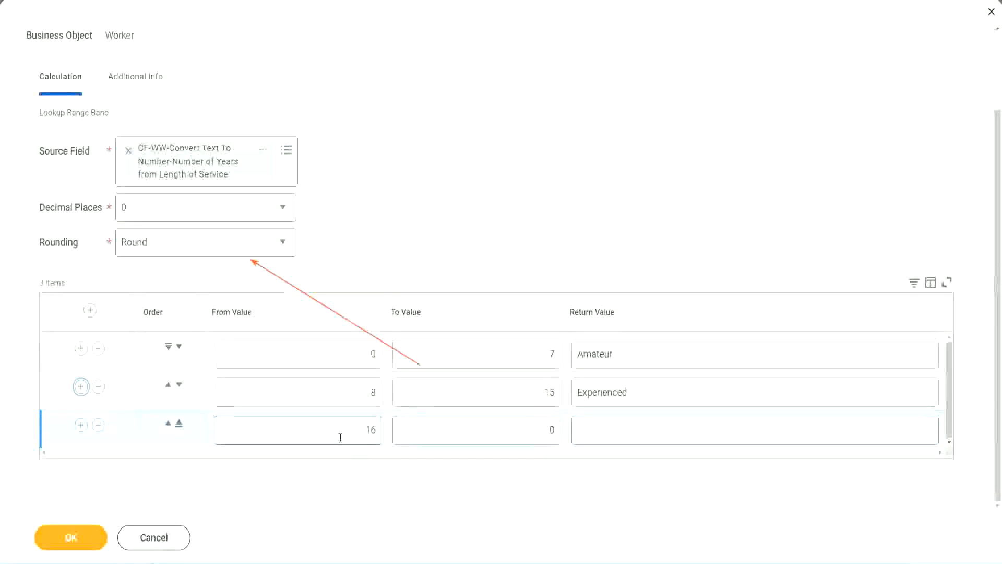
{"action": "left_click", "coordinate": [502, 430]}
{"action": "left_click", "coordinate": [531, 429]}
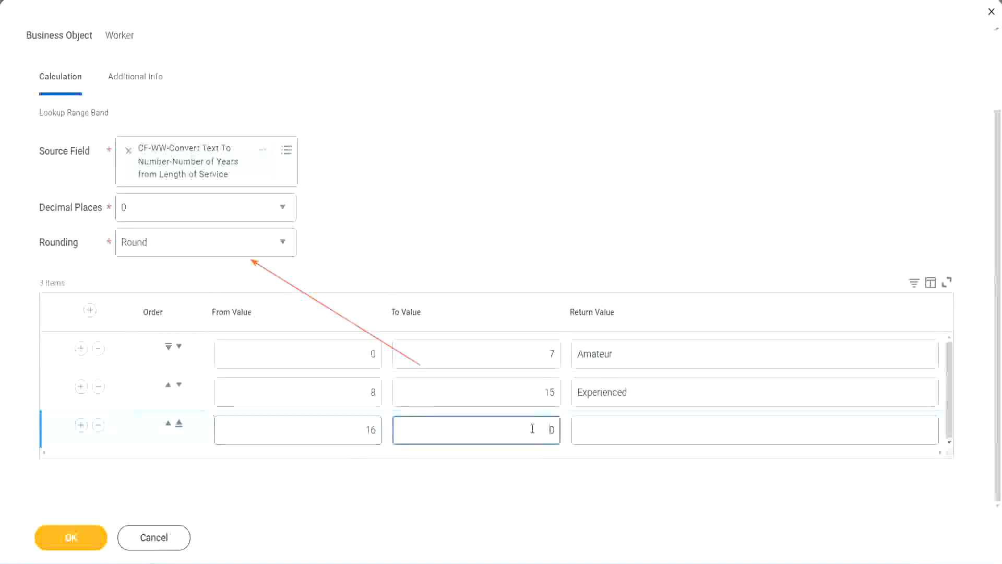
{"action": "type", "text": "3"}
{"action": "key", "text": "Tab"}
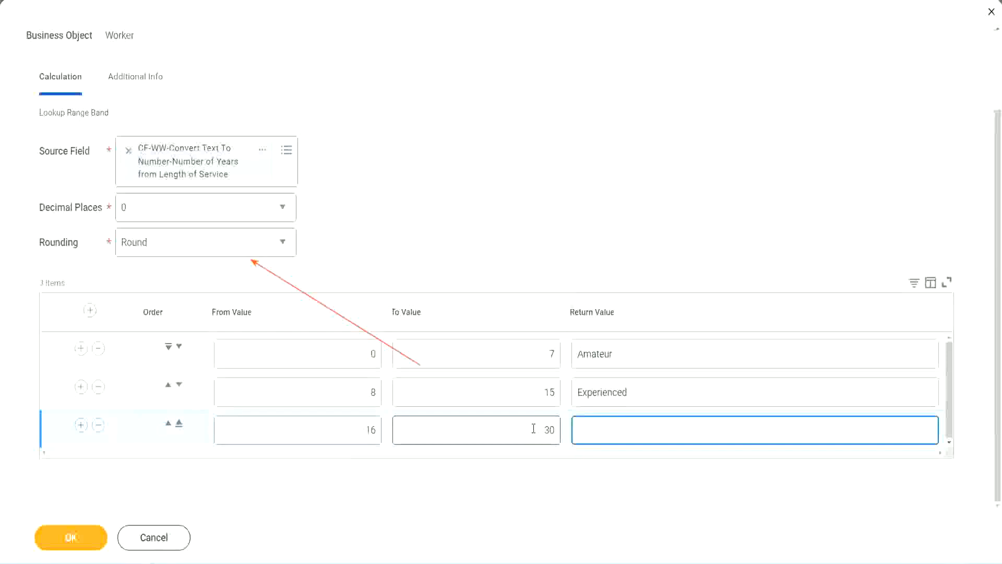
{"action": "type", "text": "Senior"}
- Add a fourth range row with From Value 31, To Value 1000 and Return Value Legend
{"action": "left_click", "coordinate": [81, 424]}
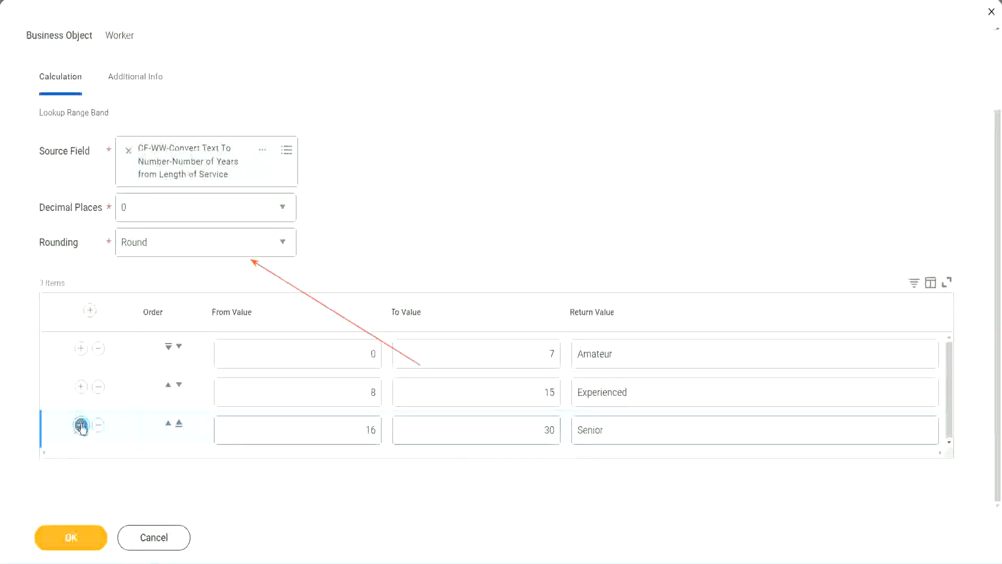
{"action": "left_click", "coordinate": [336, 425]}
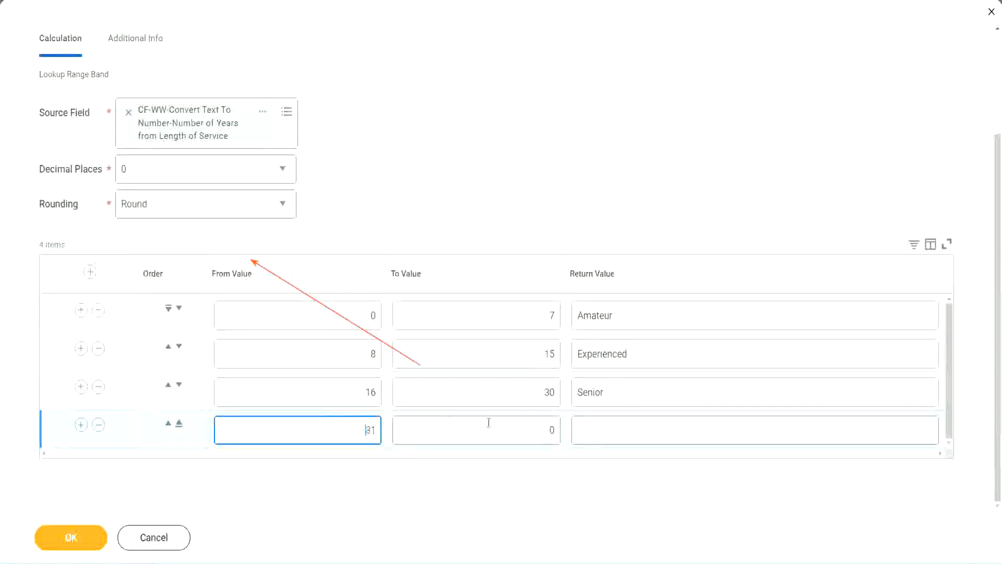
{"action": "left_click", "coordinate": [540, 430]}
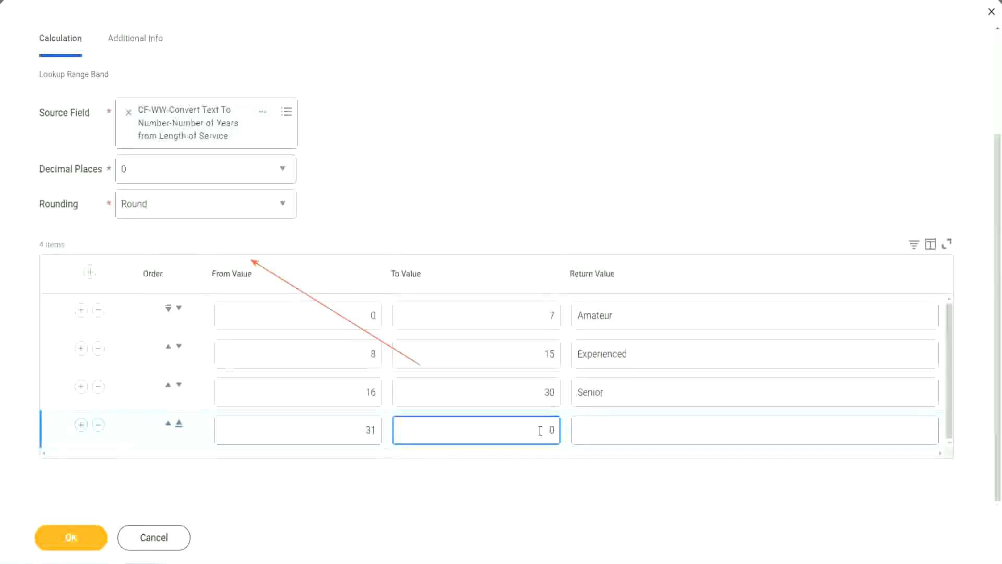
{"action": "type", "text": "1000"}
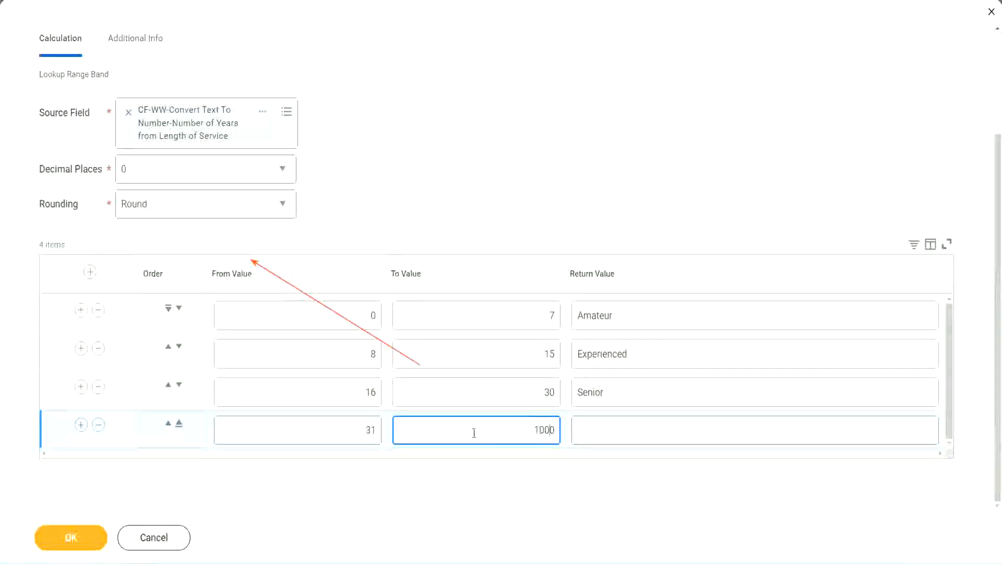
{"action": "left_click_drag", "start_coordinate": [521, 424], "coordinate": [582, 425]}
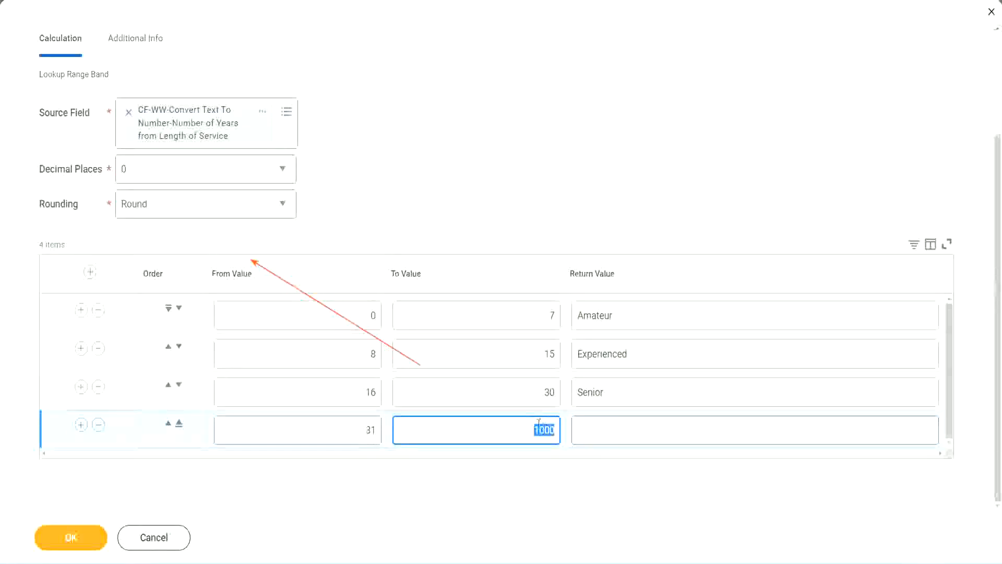
{"action": "left_click_drag", "start_coordinate": [528, 426], "coordinate": [561, 426]}
{"action": "left_click", "coordinate": [626, 430]}
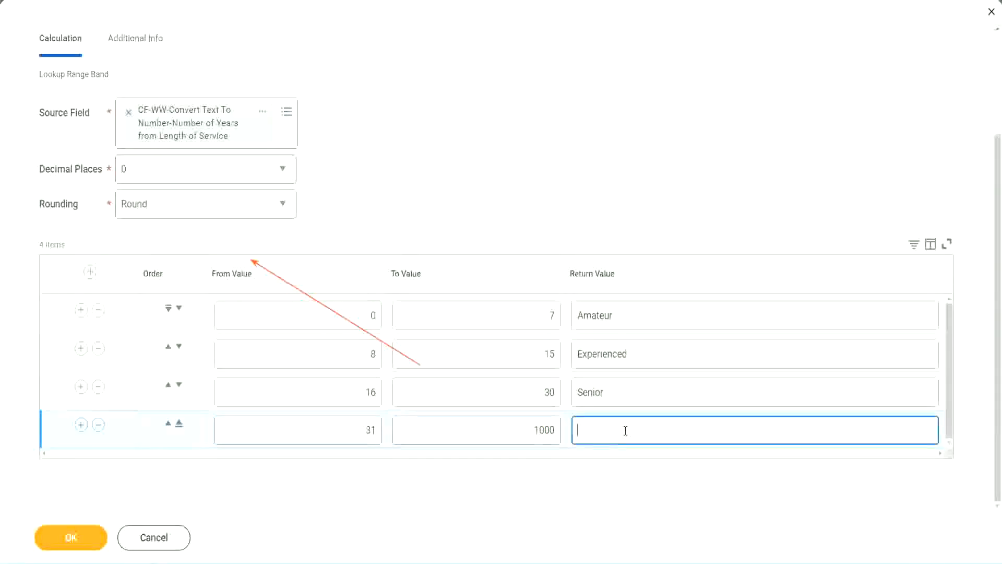
{"action": "type", "text": "Legend"}
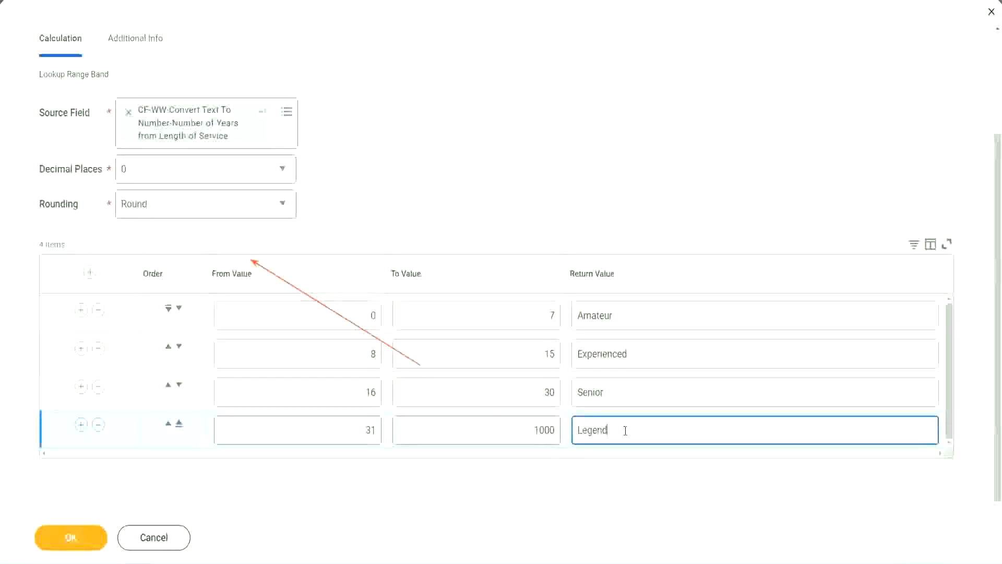
- Review the From, To and Return Values of the four experience bands in the range table
{"action": "left_click", "coordinate": [467, 174]}
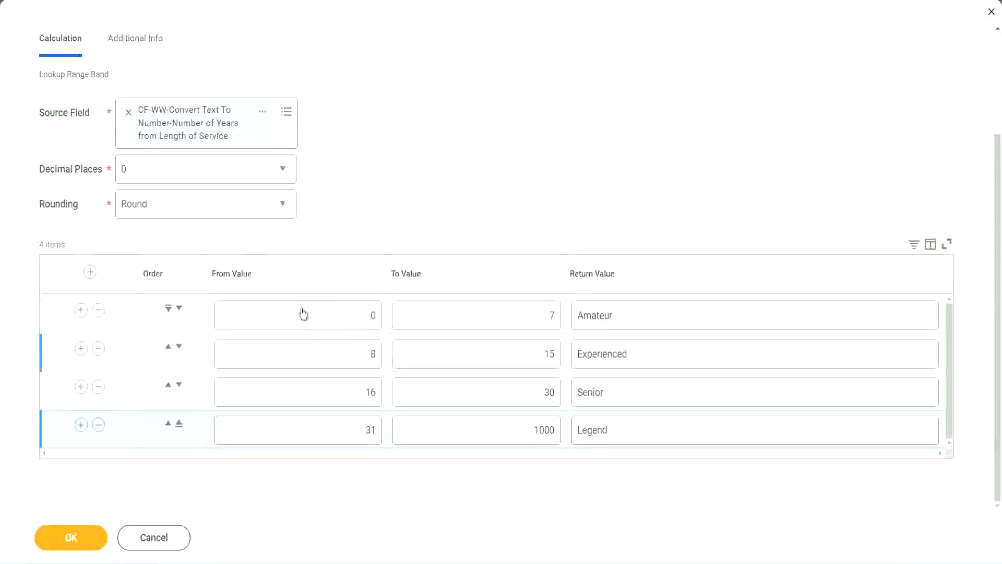
{"action": "double_click", "coordinate": [651, 313]}
{"action": "double_click", "coordinate": [648, 354]}
{"action": "double_click", "coordinate": [631, 403]}
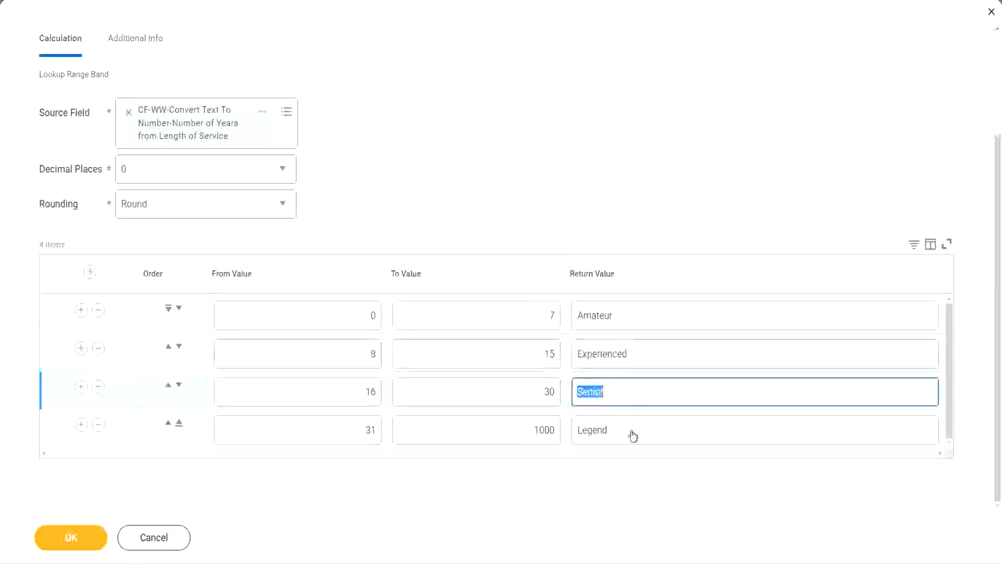
{"action": "double_click", "coordinate": [631, 430]}
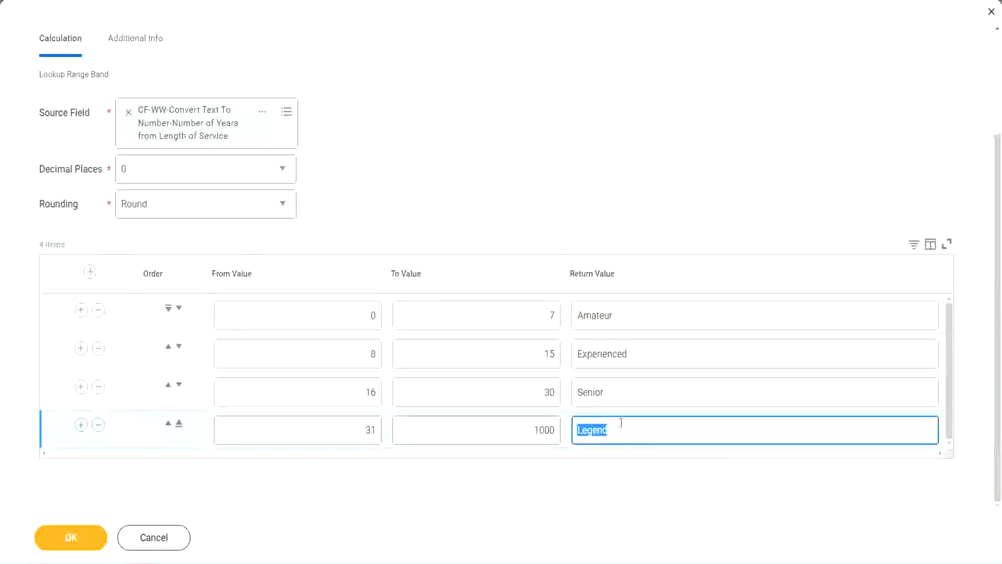
{"action": "double_click", "coordinate": [320, 319]}
{"action": "double_click", "coordinate": [513, 308]}
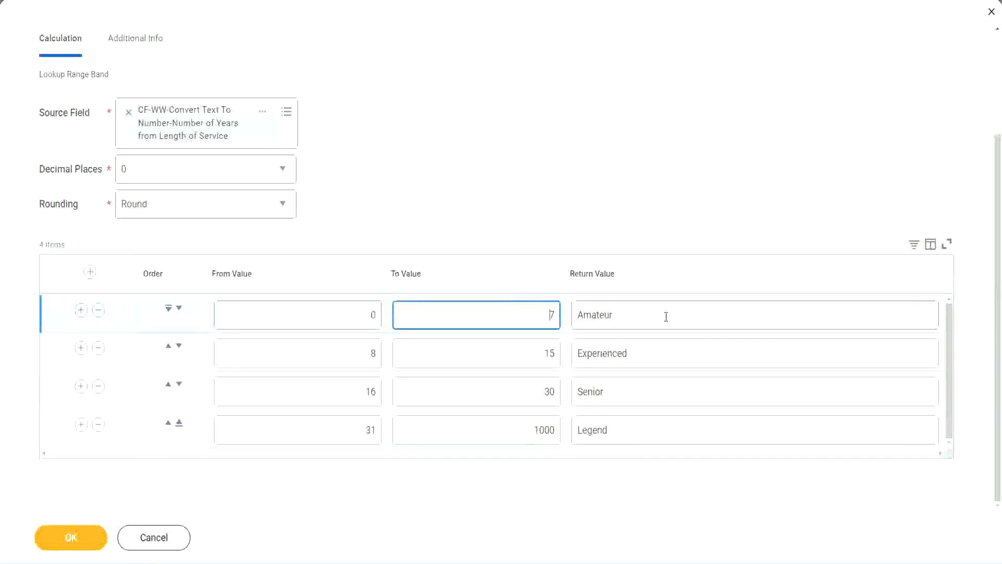
{"action": "double_click", "coordinate": [665, 315]}
{"action": "double_click", "coordinate": [650, 353]}
{"action": "double_click", "coordinate": [640, 400]}
{"action": "double_click", "coordinate": [631, 430]}
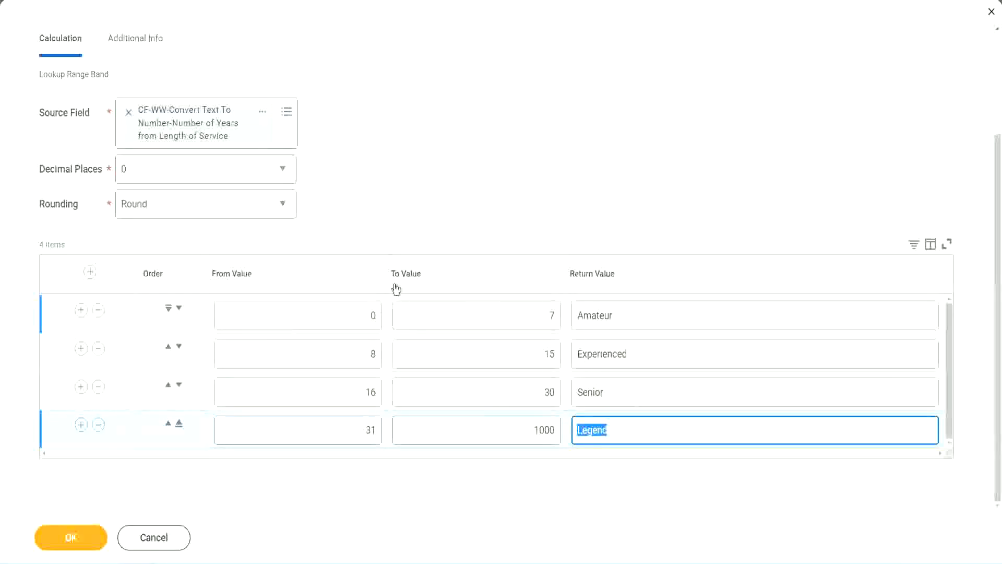
{"action": "left_click", "coordinate": [465, 222]}
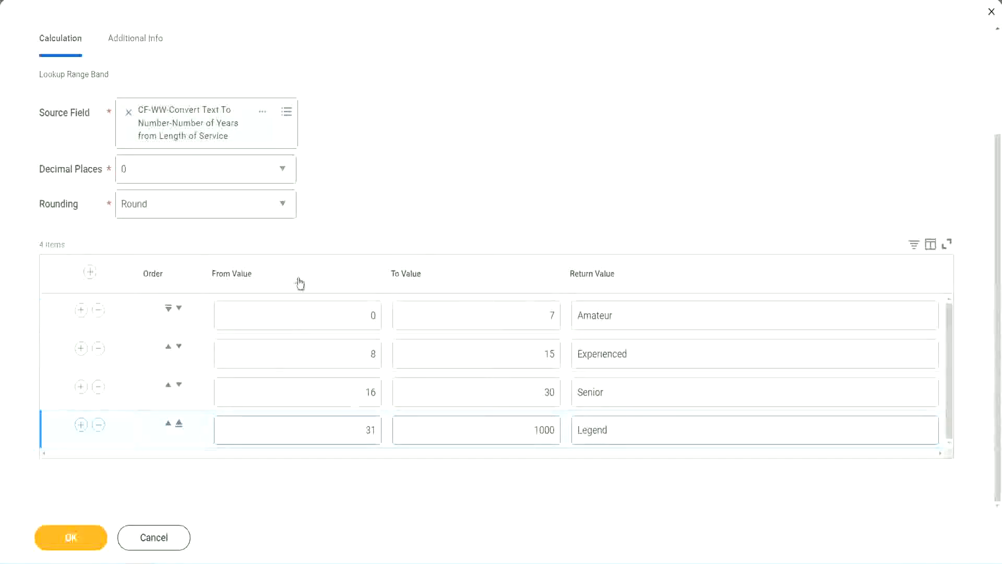
- Save the calculated field and copy its name, CF-WW-LRB-Identify Experience Bands from years of Service, from the save confirmation
{"action": "left_click", "coordinate": [69, 536]}
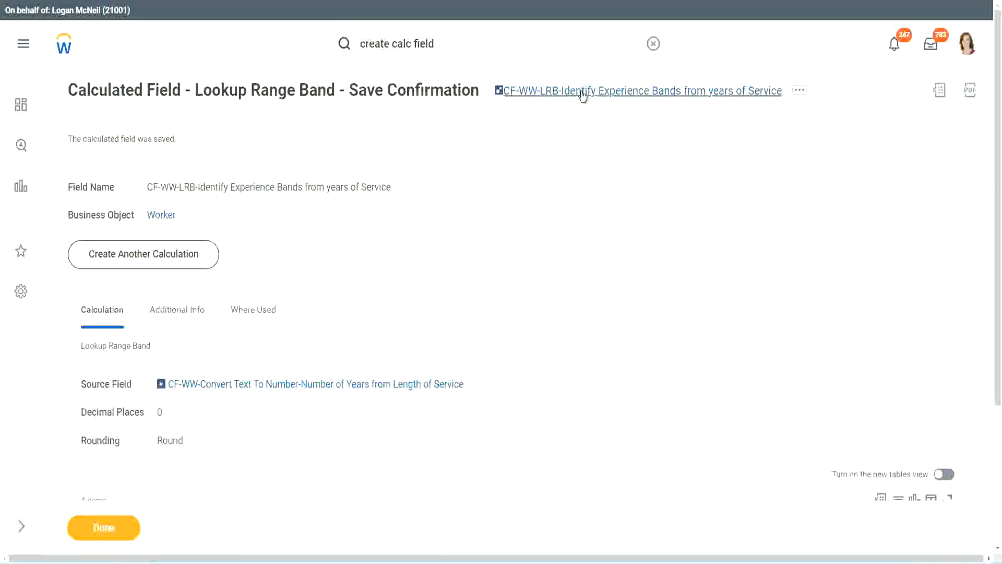
{"action": "right_click", "coordinate": [583, 96]}
{"action": "left_click", "coordinate": [592, 151]}
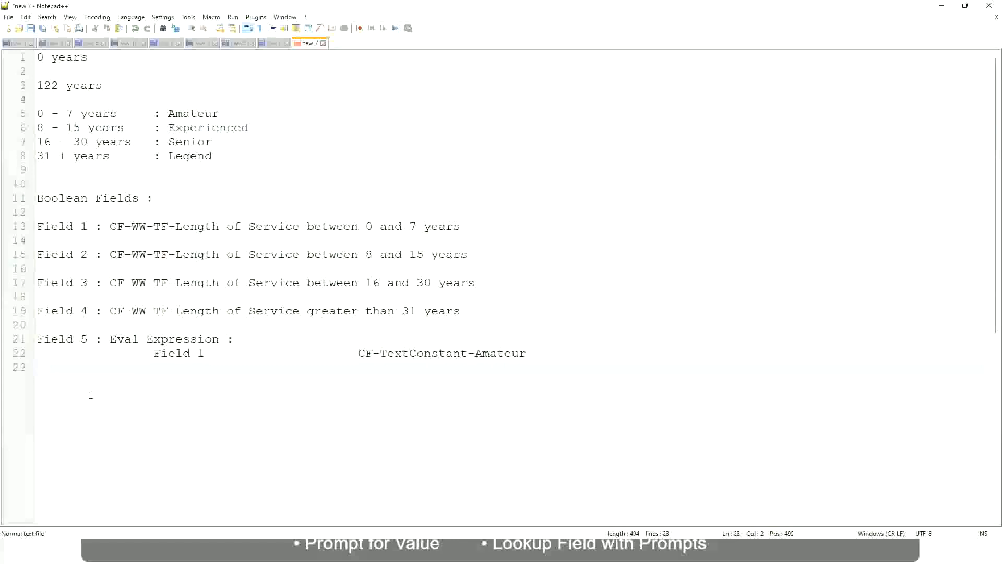
- In the Notepad++ notes, add a line below the Eval Expression entry with 10,000 USD and, spaced apart, 1,000,000
{"action": "key", "text": "Return"}
{"action": "key", "text": "Return"}
{"action": "key", "text": "Return"}
{"action": "key", "text": "Left"}
{"action": "type", "text": "10,000 USD"}
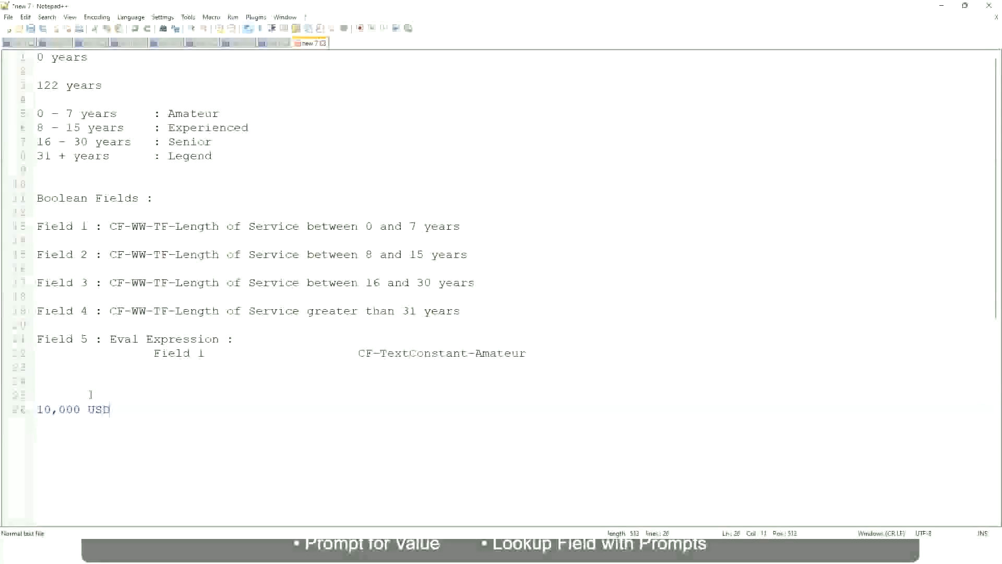
{"action": "key", "text": "Tab"}
{"action": "key", "text": "Tab"}
{"action": "key", "text": "Tab"}
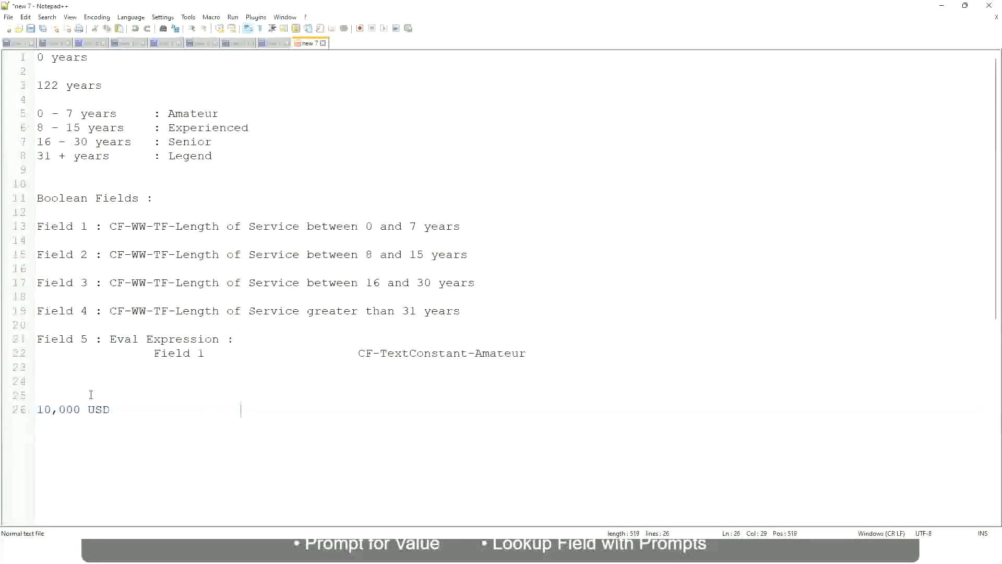
{"action": "type", "text": "1,000,000"}
- Append USD to the 1,000,000 amount and start a new line after a blank one
{"action": "key", "text": "Left"}
{"action": "key", "text": "Left"}
{"action": "key", "text": "Left"}
{"action": "key", "text": "Left"}
{"action": "key", "text": "Left"}
{"action": "key", "text": "Left"}
{"action": "key", "text": "Left"}
{"action": "key", "text": "Left"}
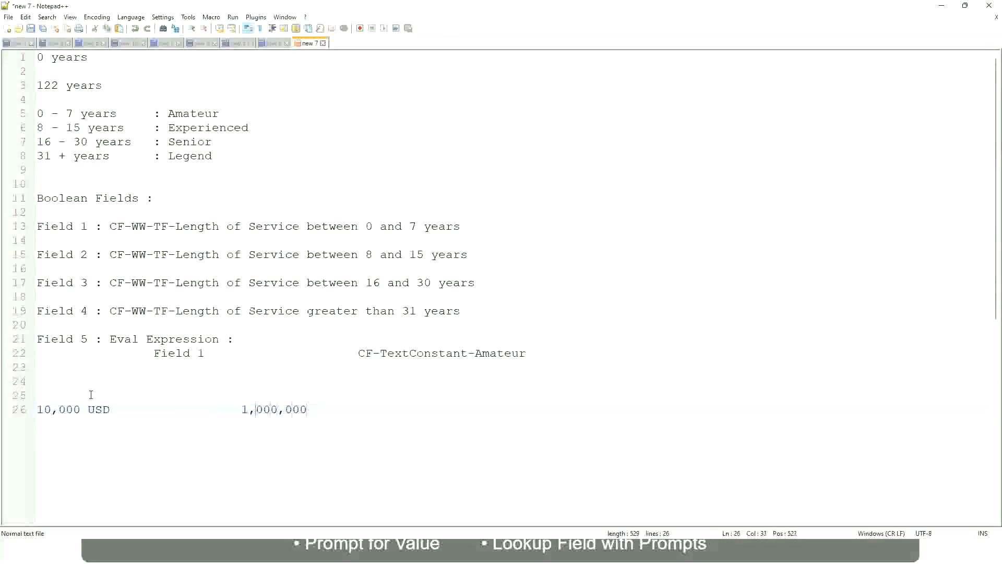
{"action": "key", "text": "Right"}
{"action": "key", "text": "Right"}
{"action": "key", "text": "Right"}
{"action": "key", "text": "Right"}
{"action": "key", "text": "Right"}
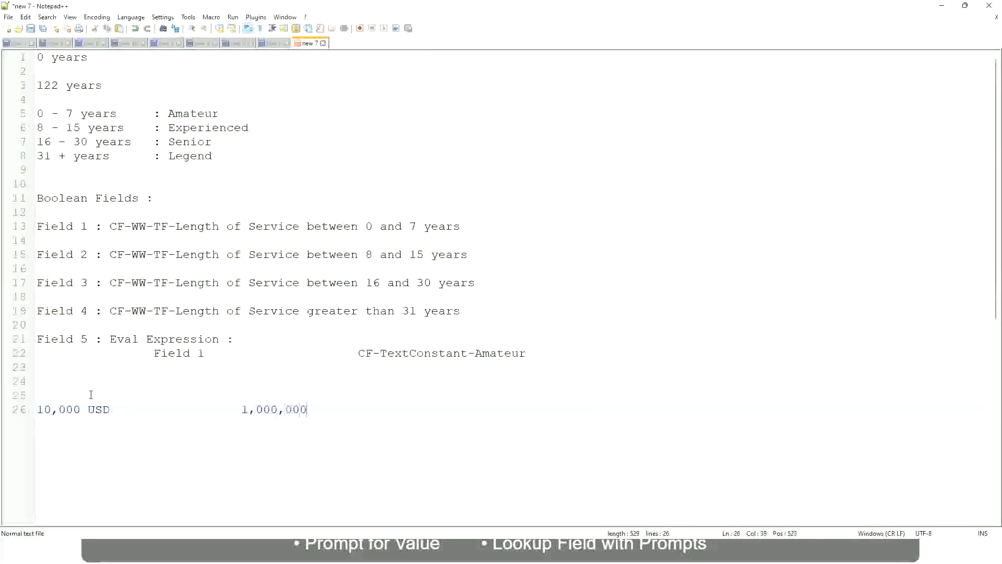
{"action": "key", "text": "Right"}
{"action": "key", "text": "Right"}
{"action": "key", "text": "Right"}
{"action": "key", "text": "Right"}
{"action": "key", "text": "Right"}
{"action": "type", "text": "USD"}
{"action": "key", "text": "Return"}
{"action": "key", "text": "Return"}
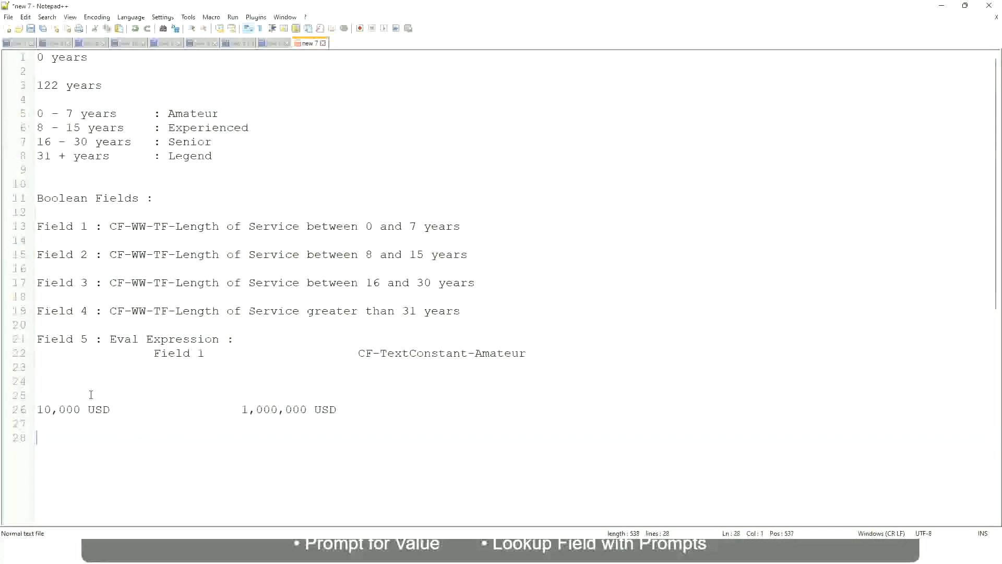
- Add the band line 10 - 50,000 : Low below the USD amounts and start a new line
{"action": "type", "text": "10 - 50,000"}
{"action": "key", "text": "Tab"}
{"action": "type", "text": ": Low"}
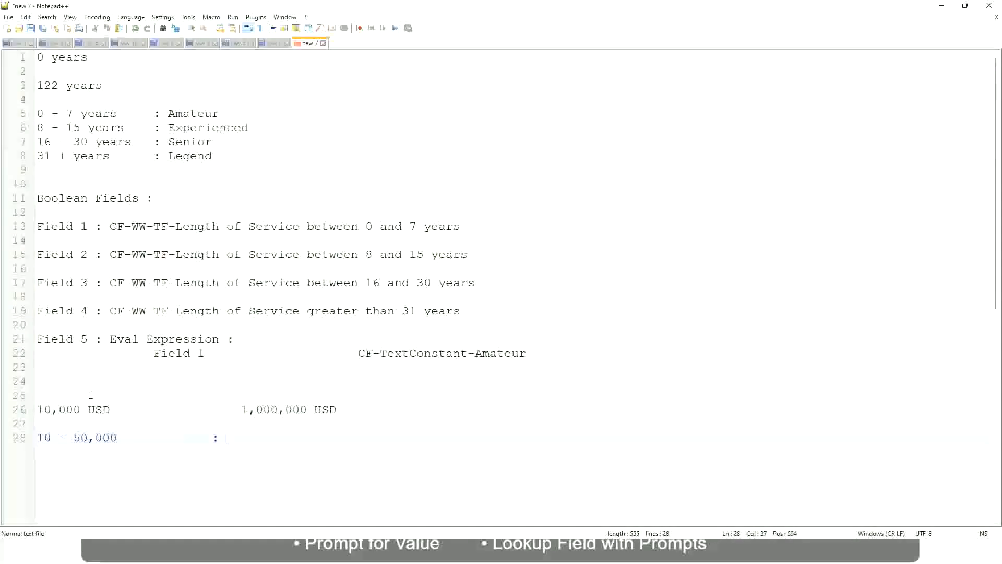
{"action": "key", "text": "Return"}
{"action": "key", "text": "Return"}
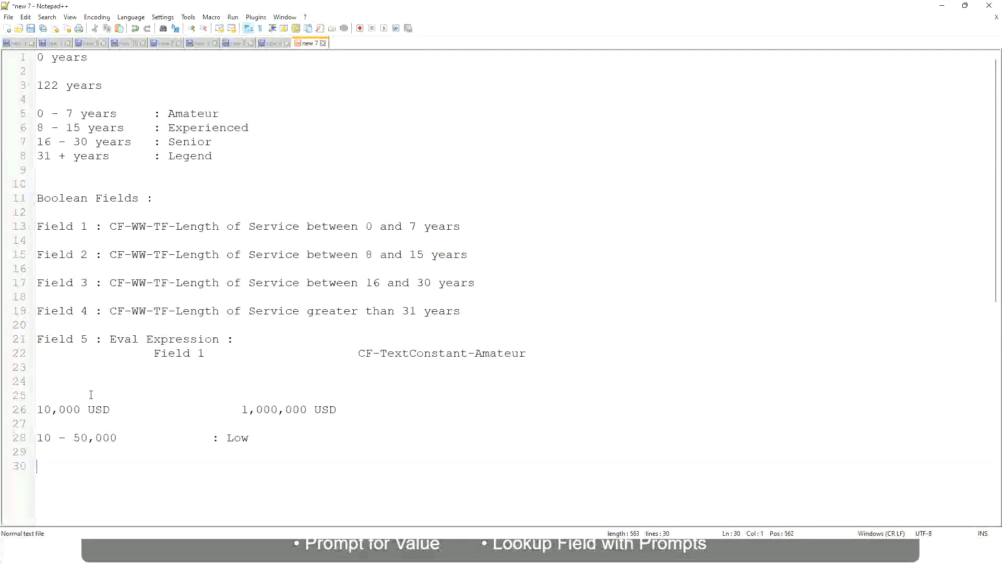
- Enter the band 50,001 - 150,000 : Medium directly under the Low band, aligning the colons
{"action": "key", "text": "Up"}
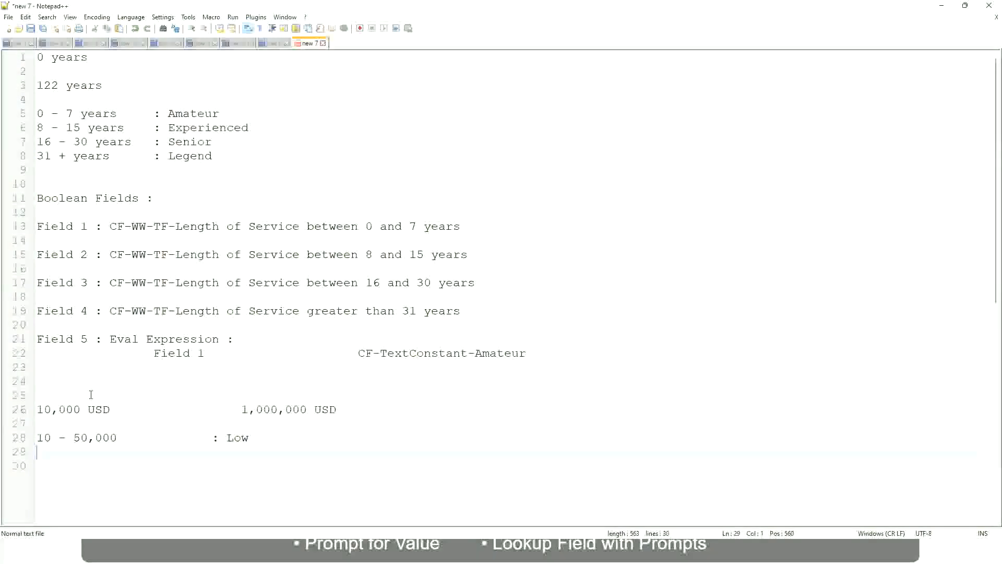
{"action": "type", "text": "50,001 - 150,000"}
{"action": "key", "text": "Tab"}
{"action": "key", "text": "Tab"}
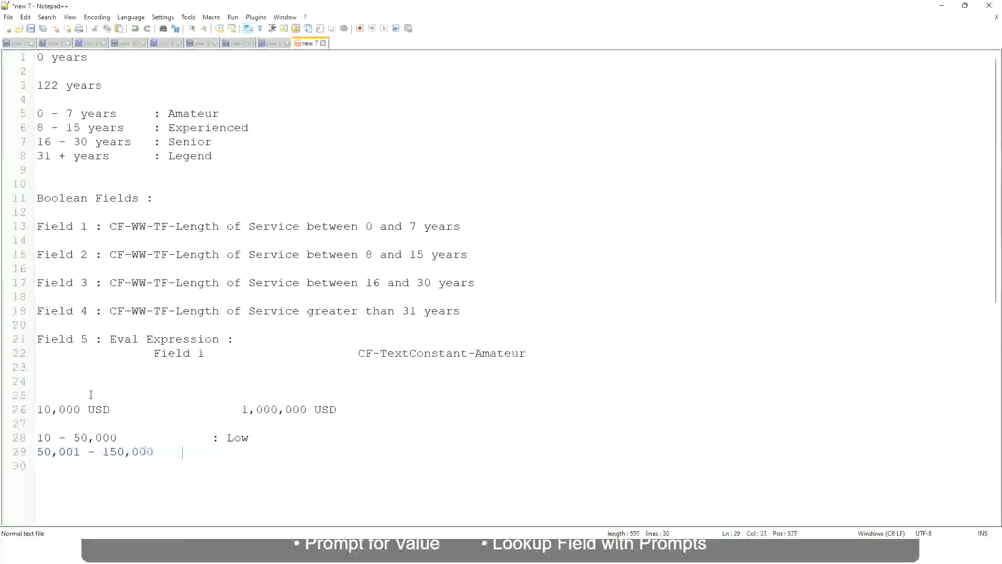
{"action": "type", "text": ": Med"}
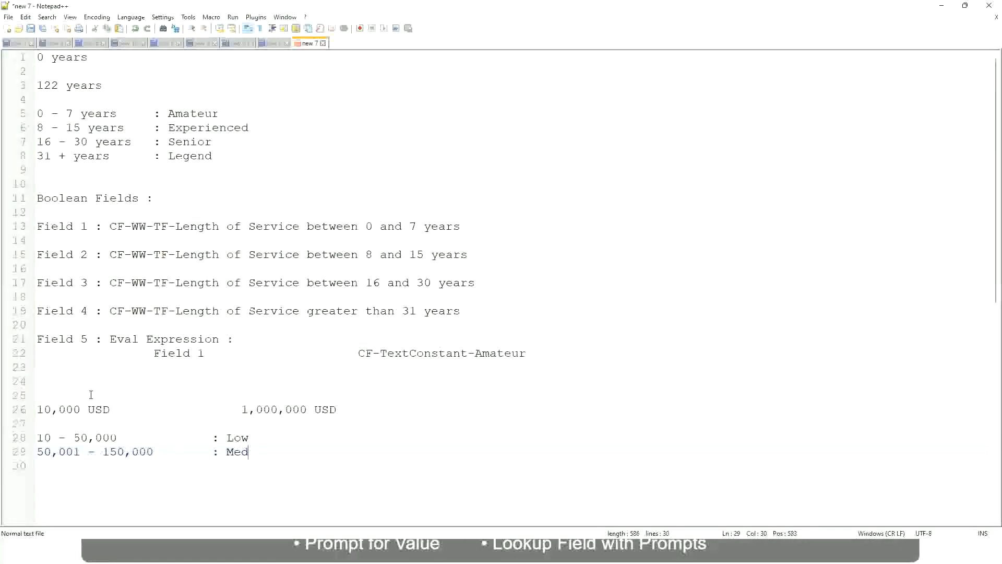
{"action": "type", "text": "ium"}
- Add a third band line reading > 150,000 : High, with its colon aligned to the bands above
{"action": "key", "text": "Return"}
{"action": "type", "text": "> 1"}
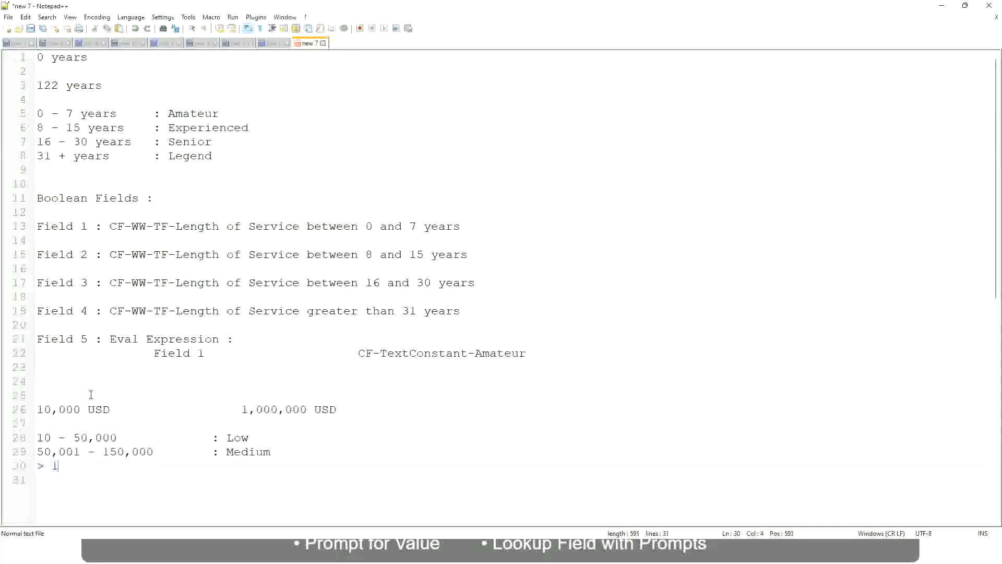
{"action": "type", "text": "50,000"}
{"action": "key", "text": "Tab"}
{"action": "key", "text": "Tab"}
{"action": "key", "text": "Tab"}
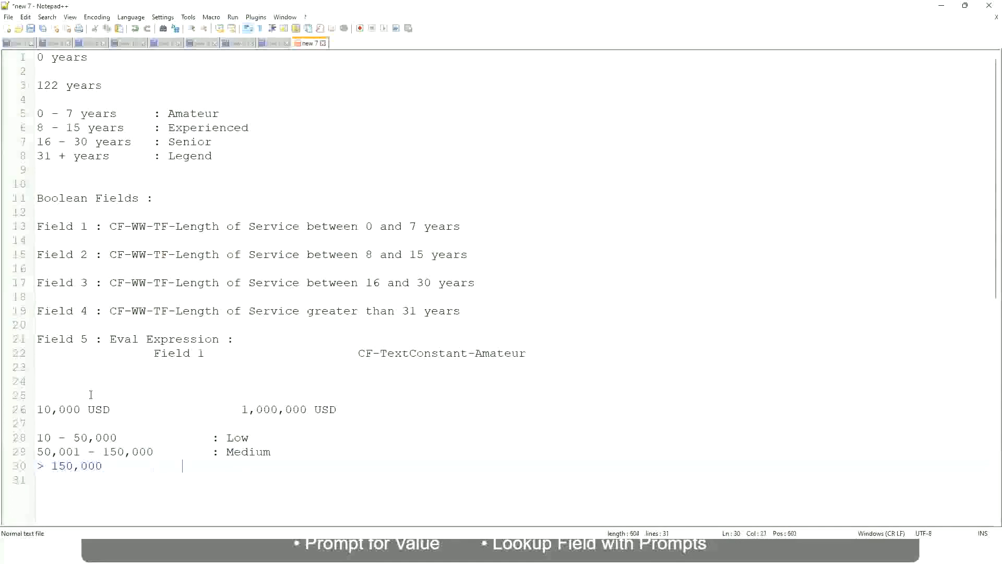
{"action": "key", "text": "Tab"}
{"action": "type", "text": ": High"}
- Review the 10,000 USD and 1,000,000 USD limits against the Low, Medium and High amount bands
{"action": "left_click", "coordinate": [44, 409]}
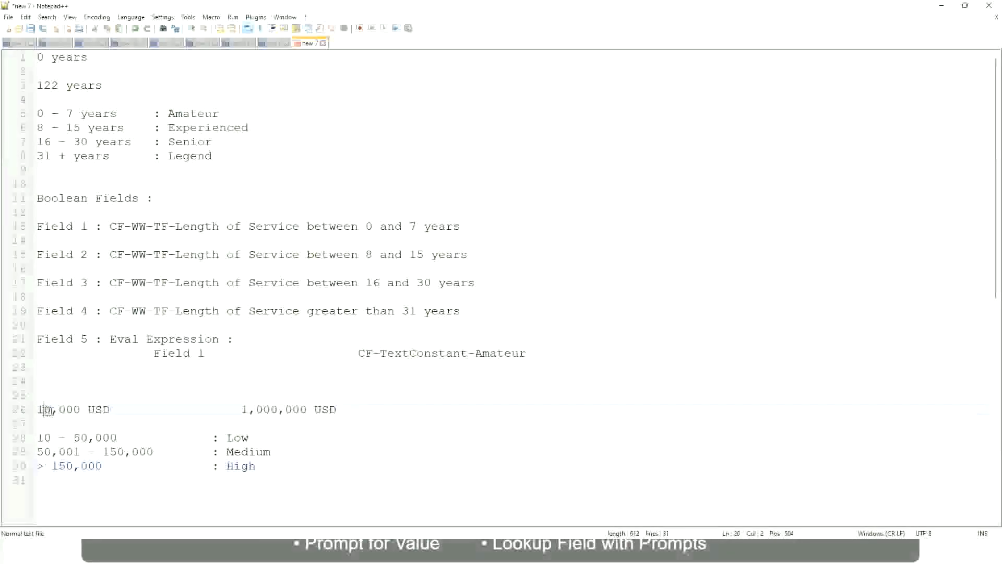
{"action": "double_click", "coordinate": [299, 409]}
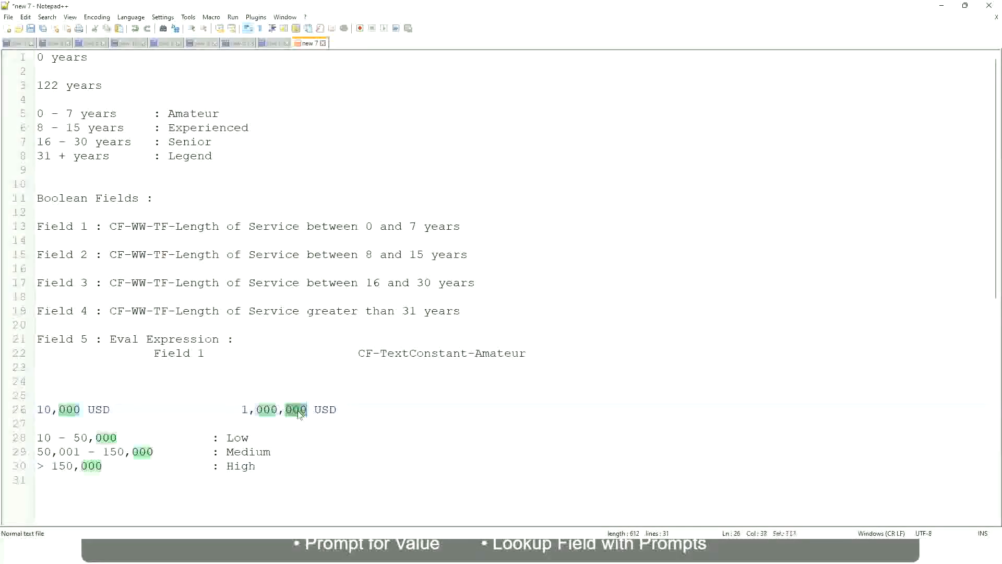
{"action": "left_click", "coordinate": [194, 454]}
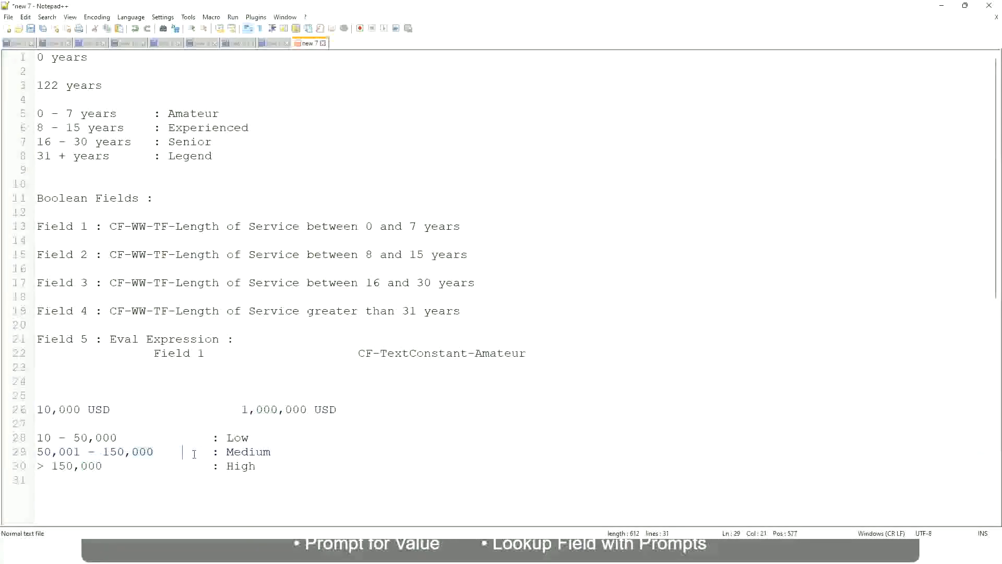
{"action": "left_click", "coordinate": [31, 409]}
{"action": "left_click", "coordinate": [309, 412]}
{"action": "left_click", "coordinate": [240, 438]}
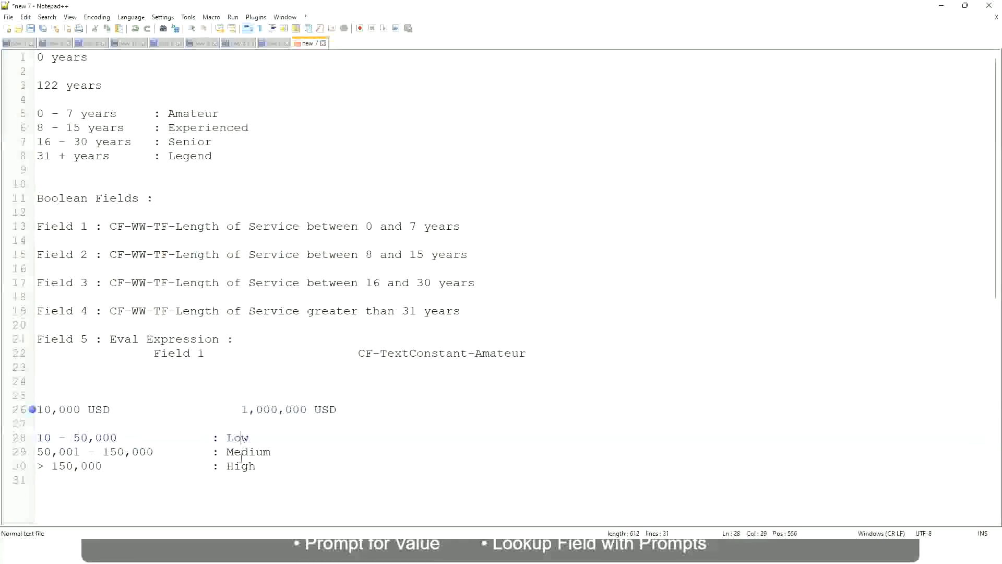
{"action": "left_click", "coordinate": [241, 452]}
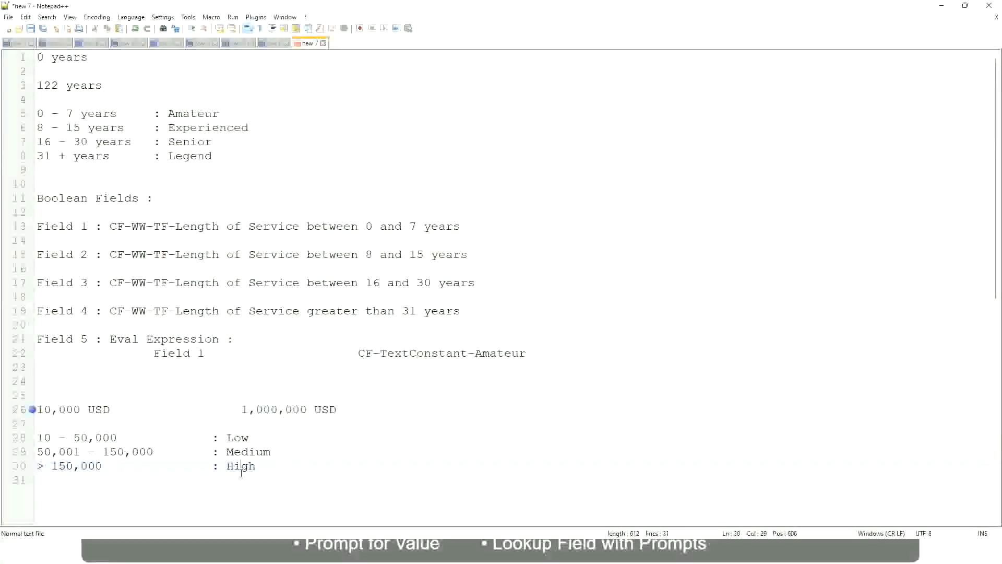
{"action": "left_click", "coordinate": [121, 424]}
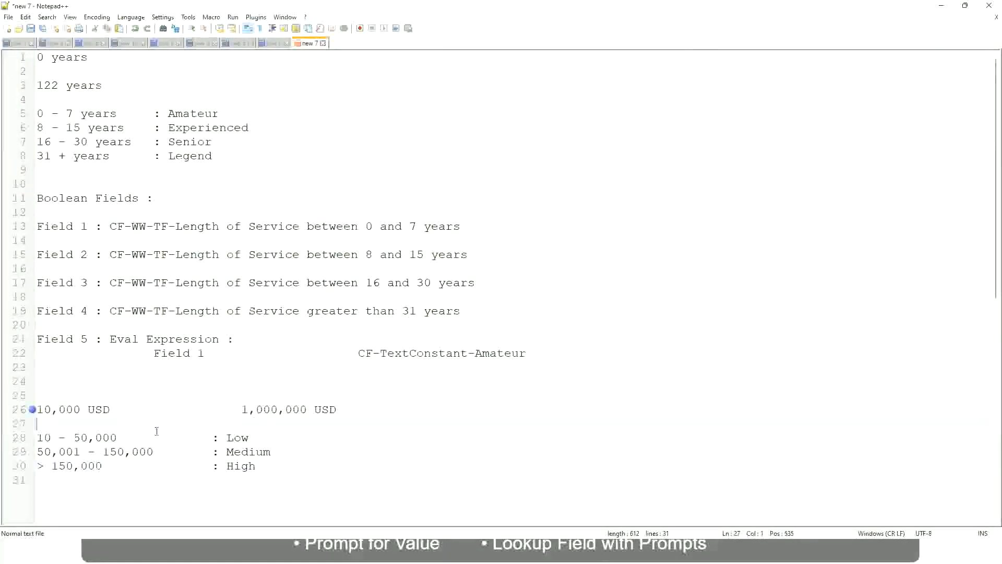
{"action": "left_click", "coordinate": [257, 465]}
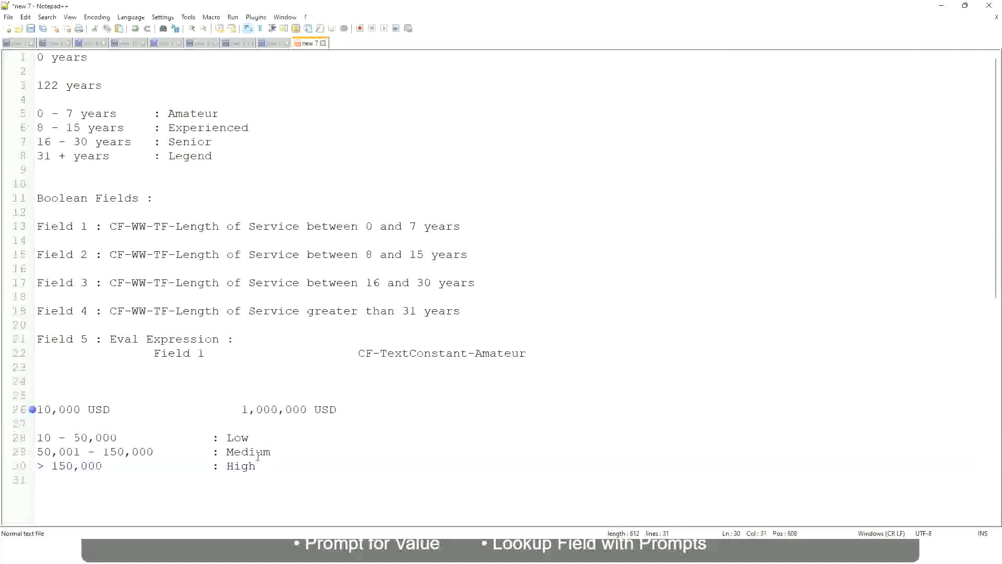